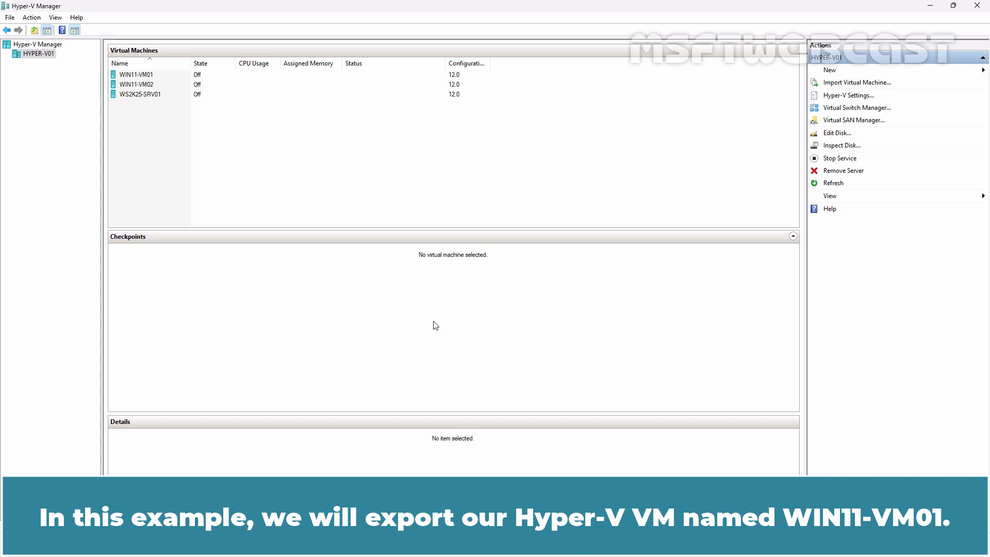
Start exporting the WIN11-VM01 virtual machine and browse to the HyperV-VMs folder on the D: drive for its save location
click(145, 76)
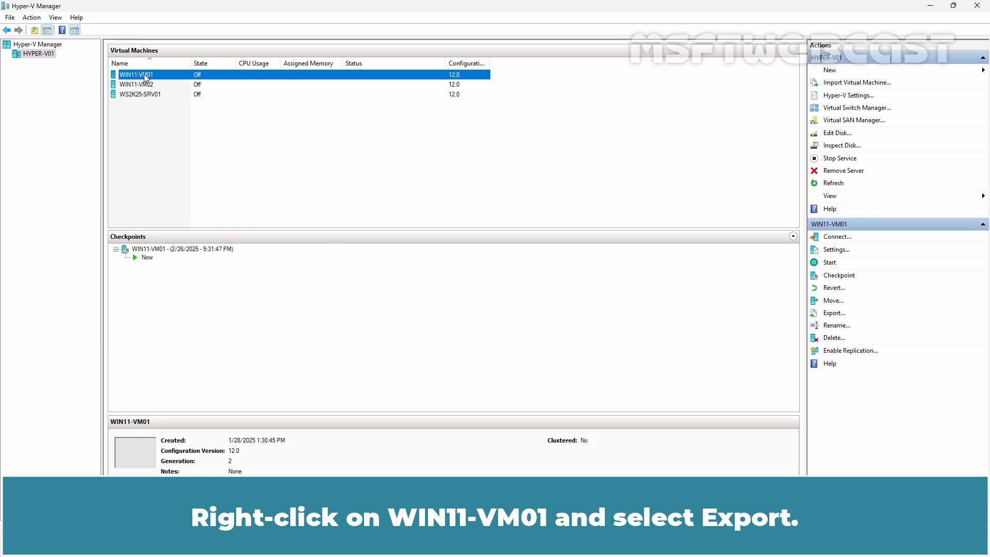
right_click(145, 78)
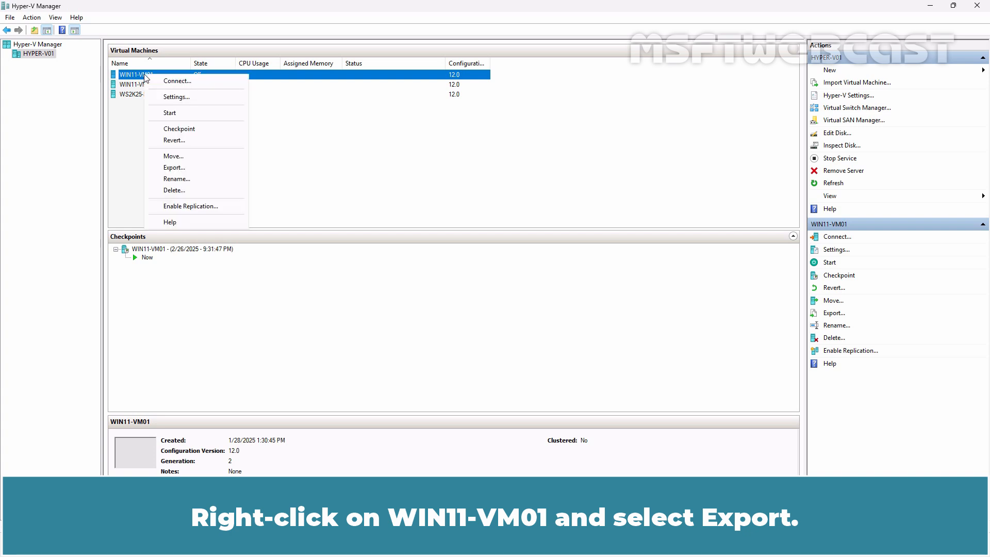
click(172, 168)
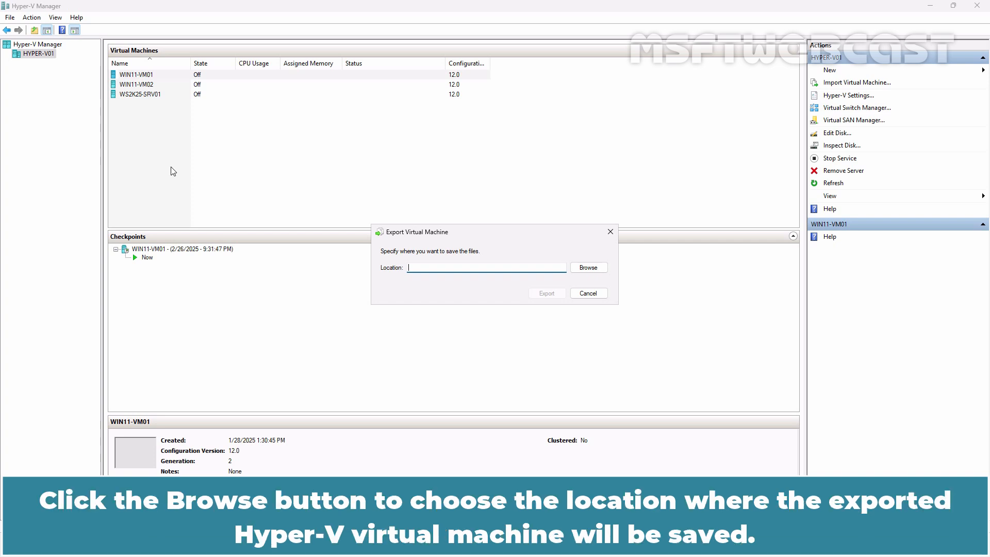
click(586, 272)
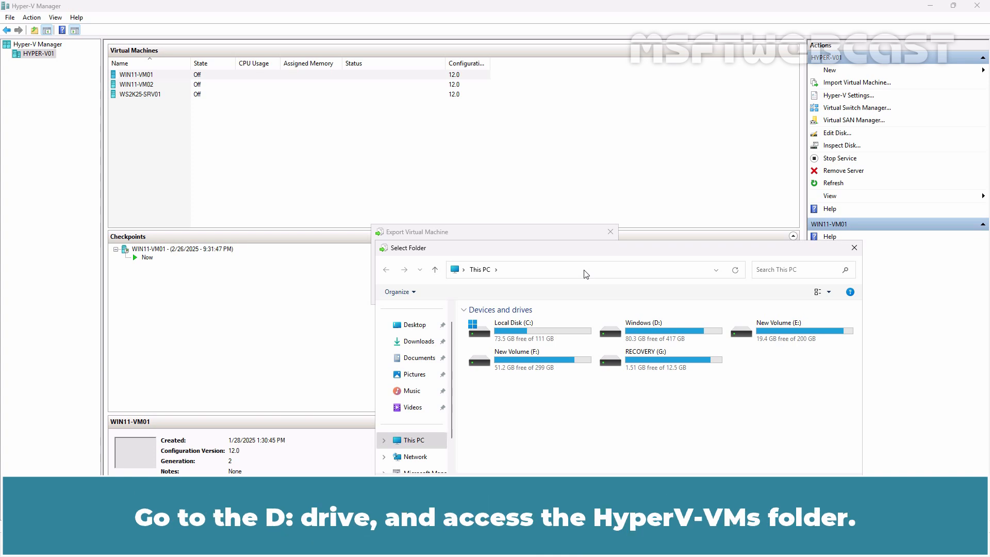
double_click(645, 336)
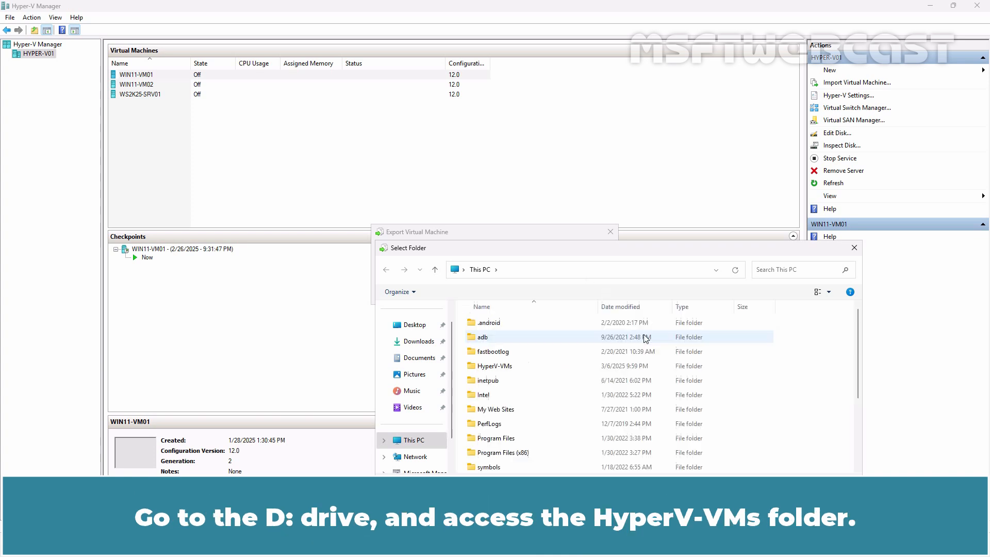
double_click(505, 368)
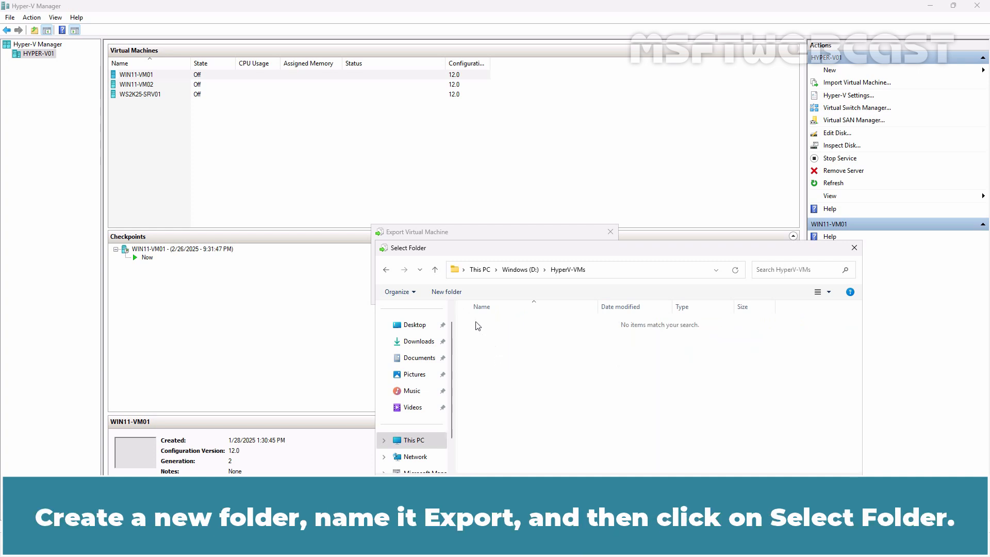
Create a folder named Export inside HyperV-VMs, choose it as the save location and run the export
click(456, 297)
text(Export)
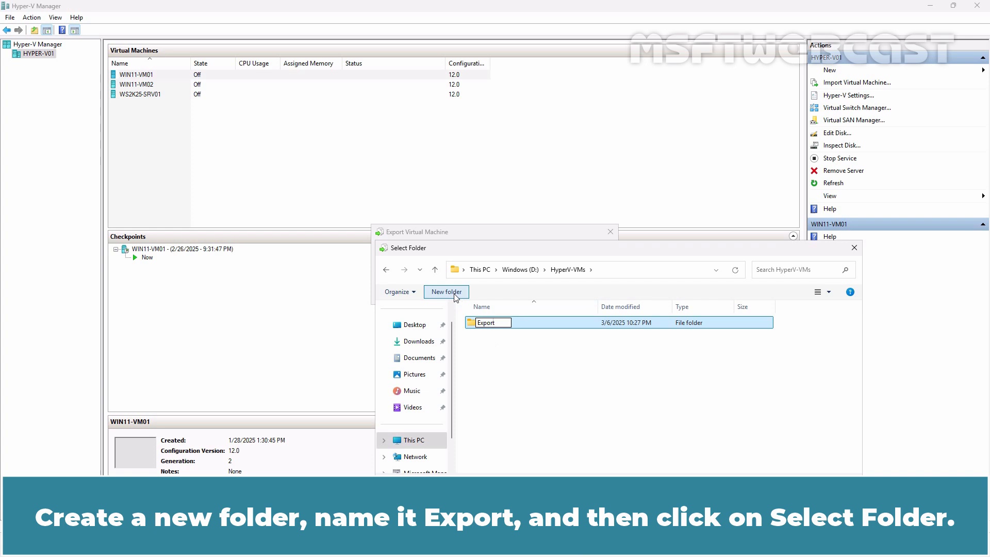
key(Return)
click(768, 504)
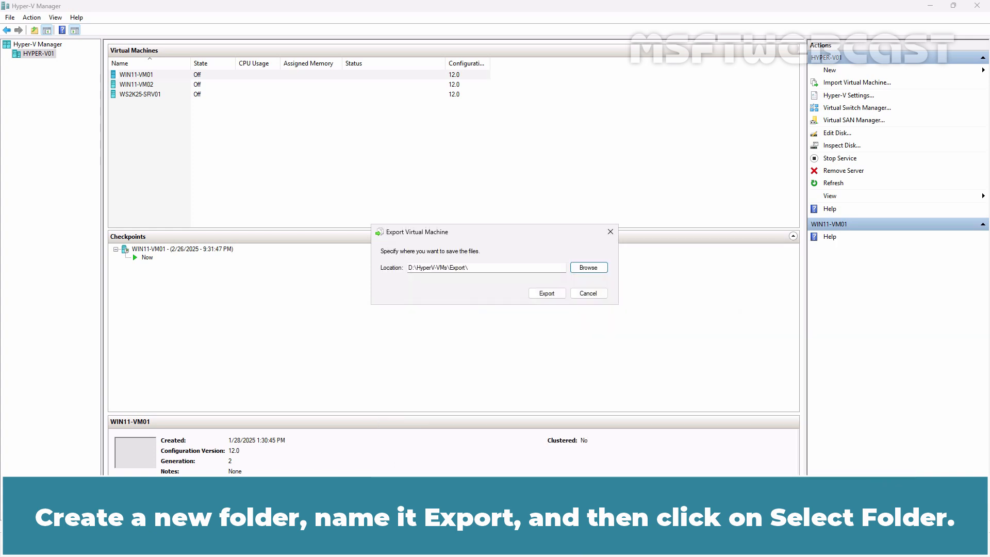
click(546, 292)
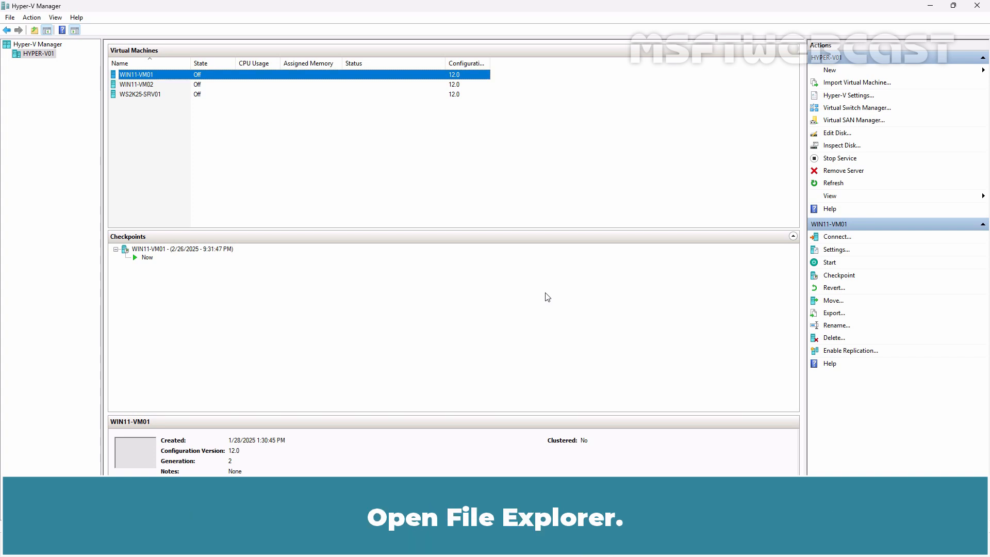
Switch to File Explorer and check the exported files in D:\HyperV-VMs\Export\WIN11-VM01
key(super+e)
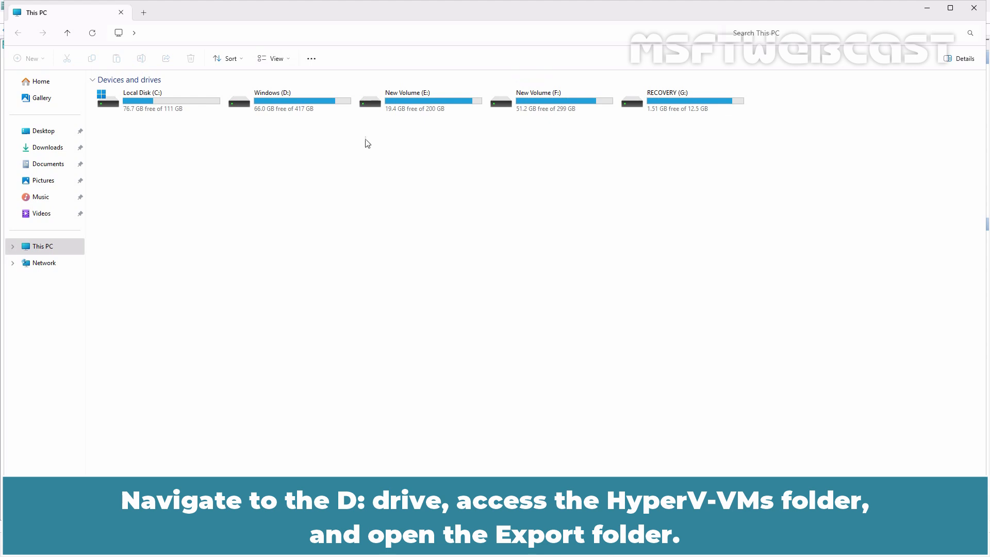
click(307, 97)
double_click(306, 98)
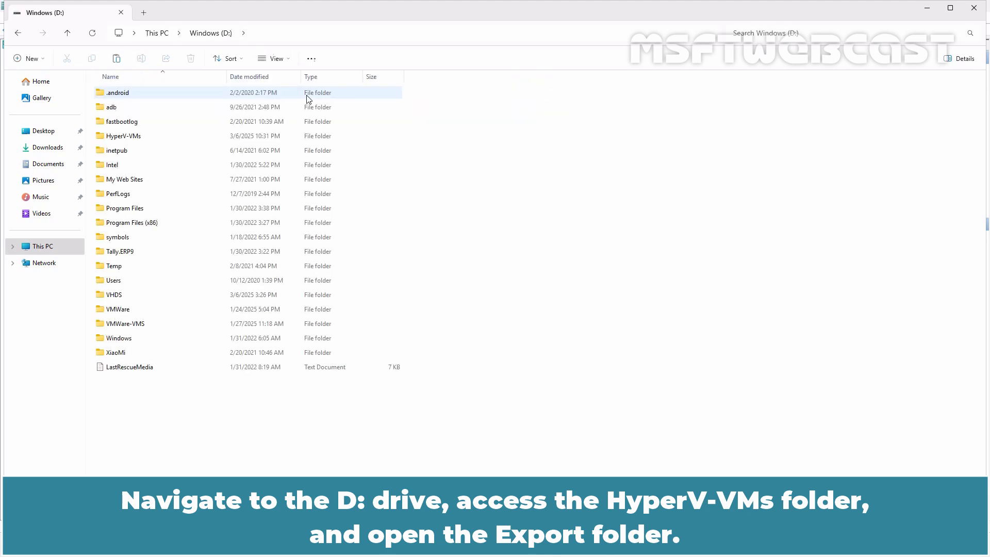
click(153, 140)
double_click(153, 141)
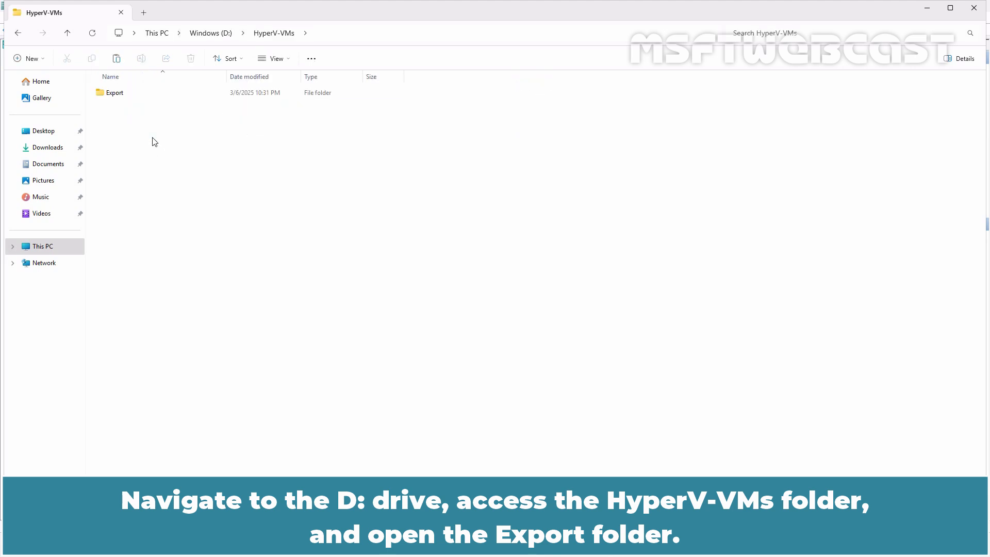
double_click(118, 93)
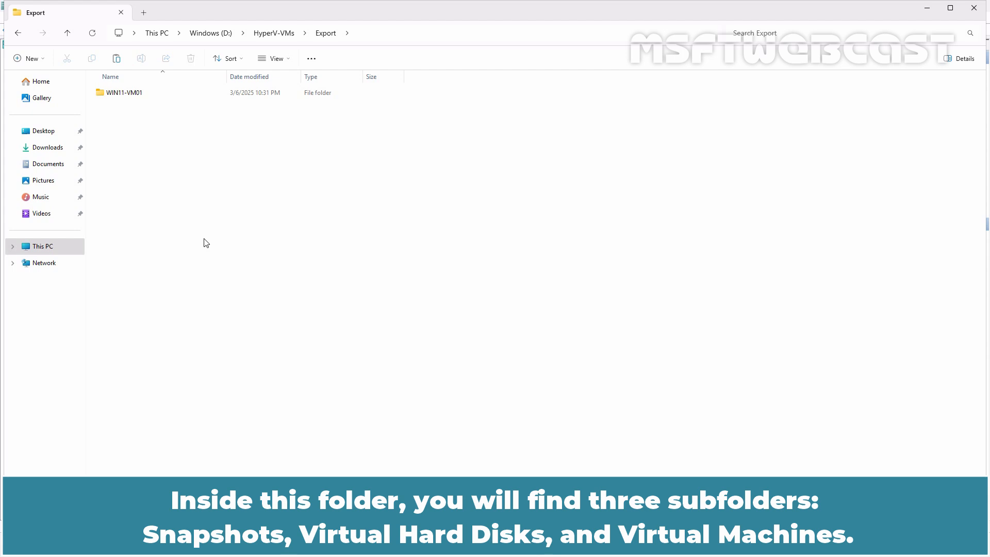
double_click(139, 96)
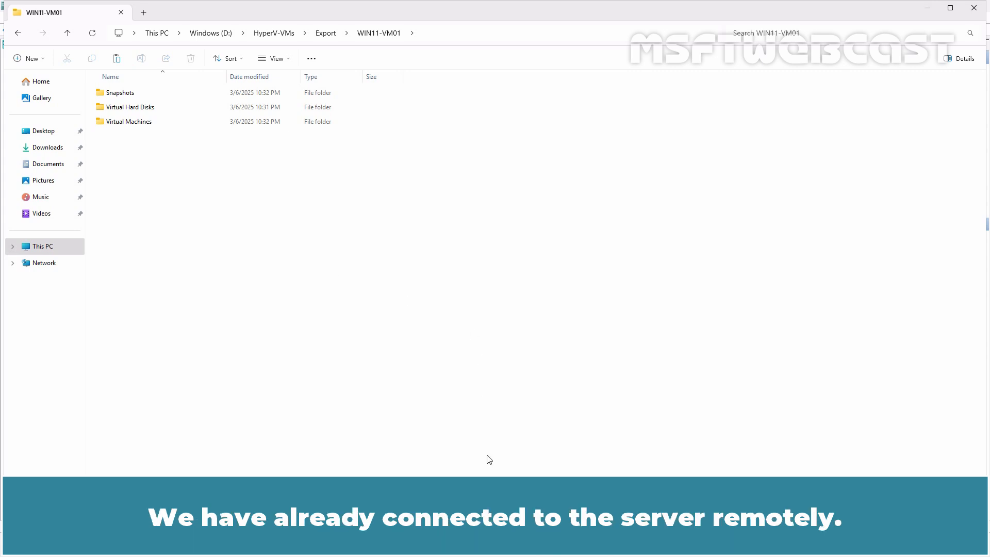
Switch to Windows PowerShell on the remote Hyper-V server and list its virtual machines with get-vm
click(610, 544)
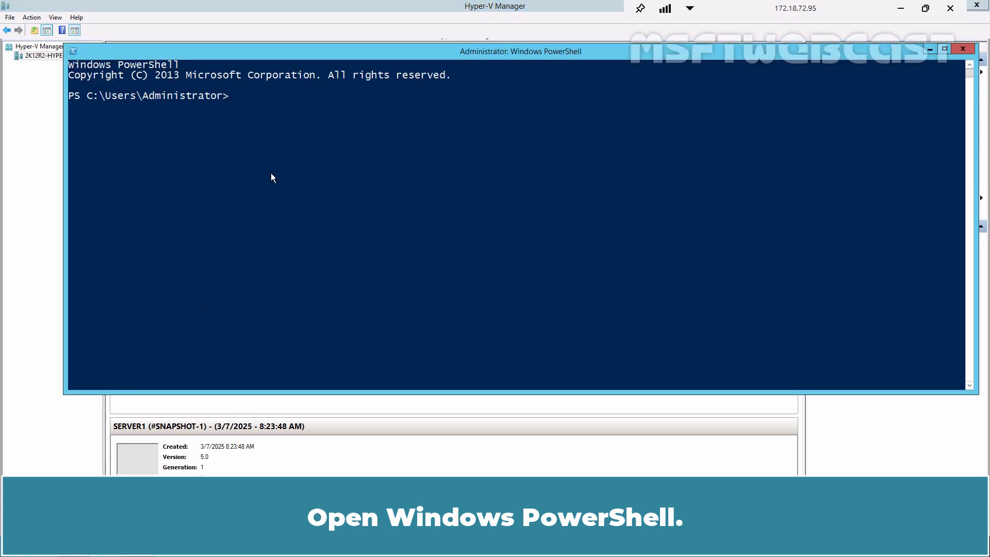
text(get-vm)
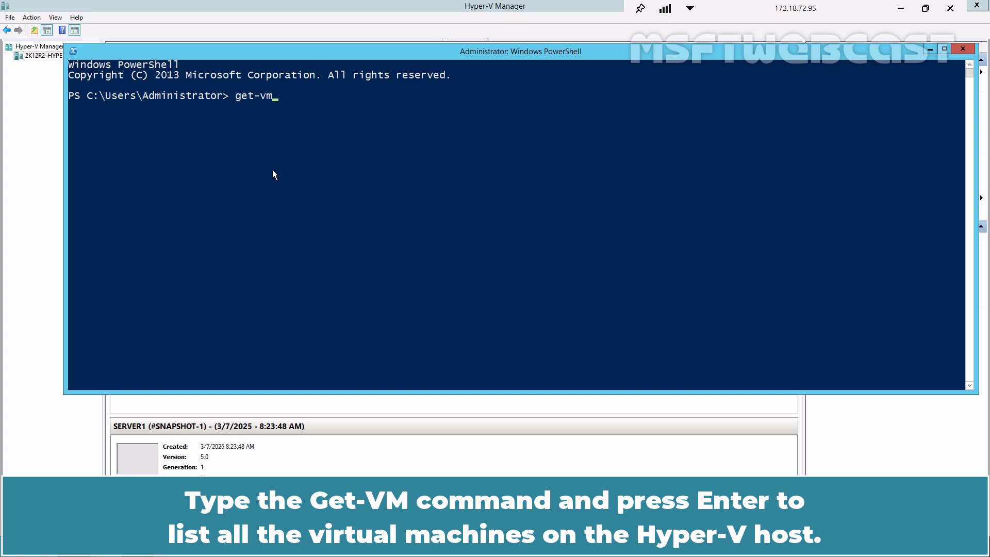
key(Return)
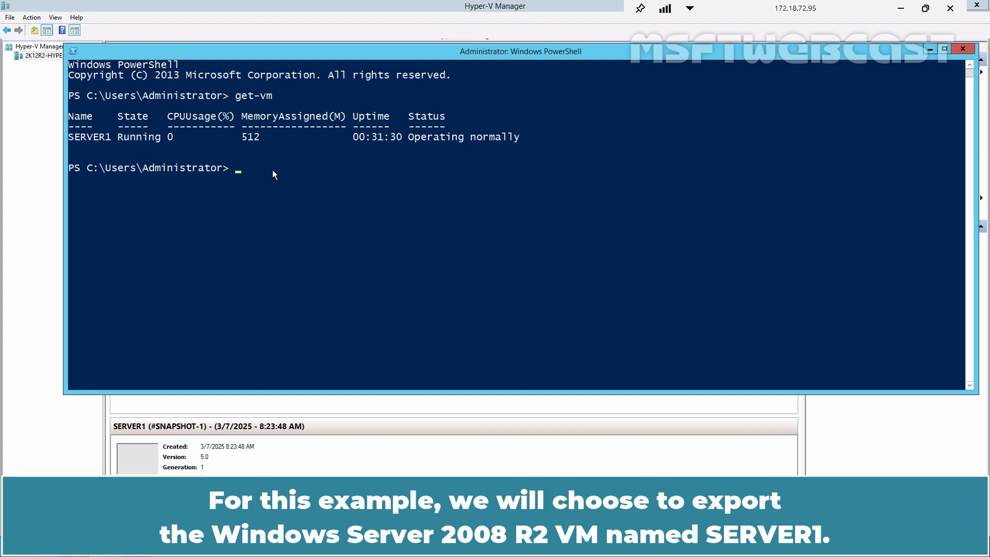
Export the virtual machine SERVER1 by running export-vm -Name SERVER1 -Path C:\ExportedVM
text(export)
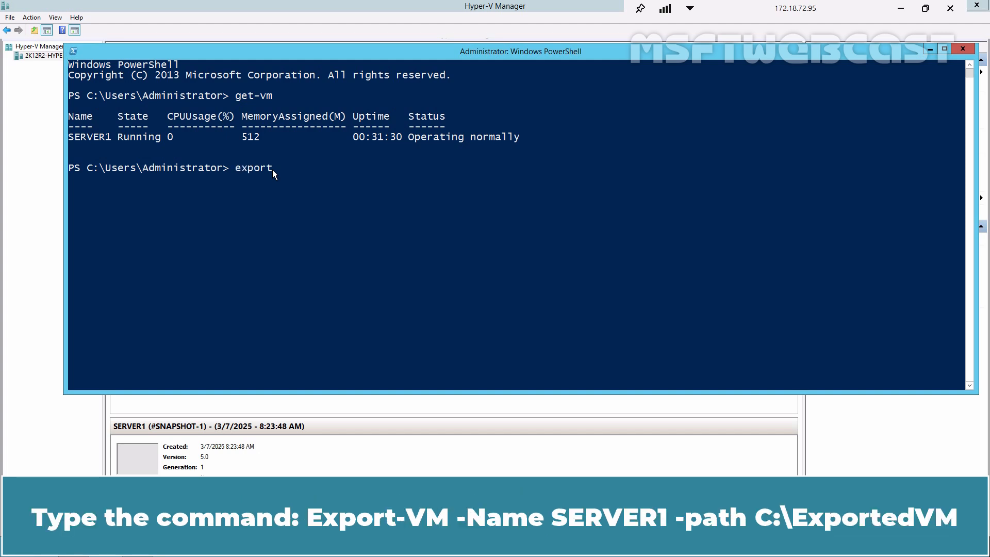
text(-vm -Name SERVER1 -pa)
key(Tab)
text(C:\Expor)
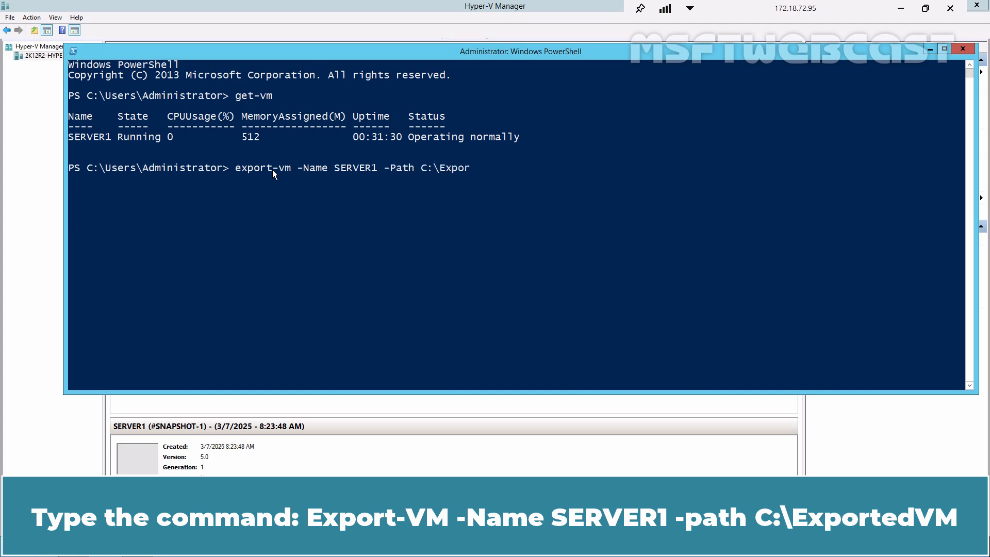
text(tedVM)
key(Return)
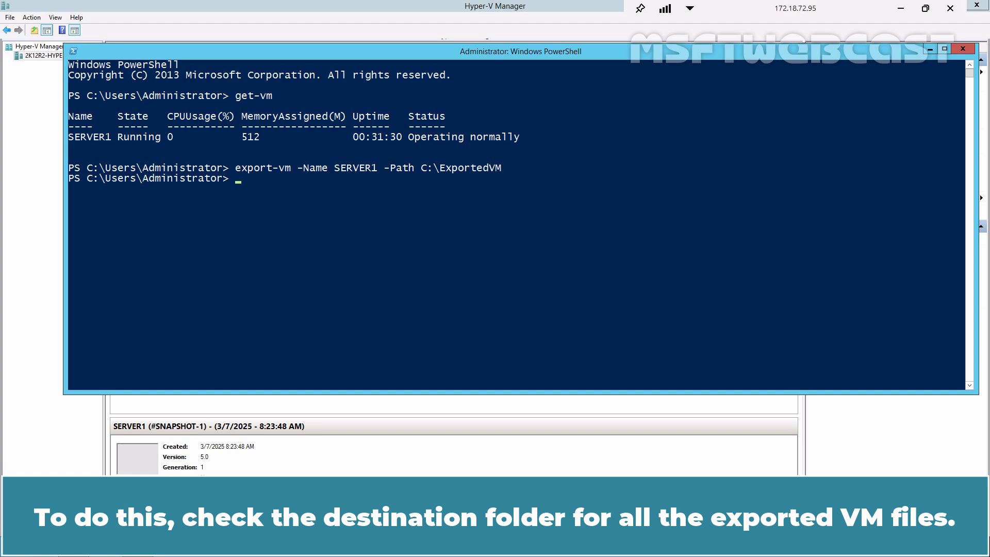
Switch to the remote server's File Explorer, examine the exported files in C:\ExportedVM\SERVER1, and return to the C: drive's root
click(106, 547)
double_click(345, 343)
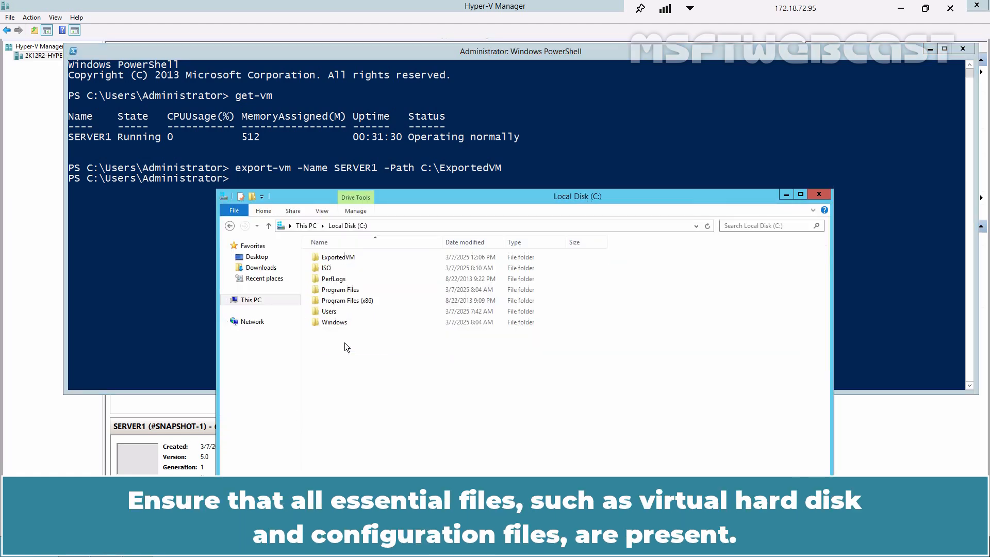
double_click(345, 256)
double_click(345, 256)
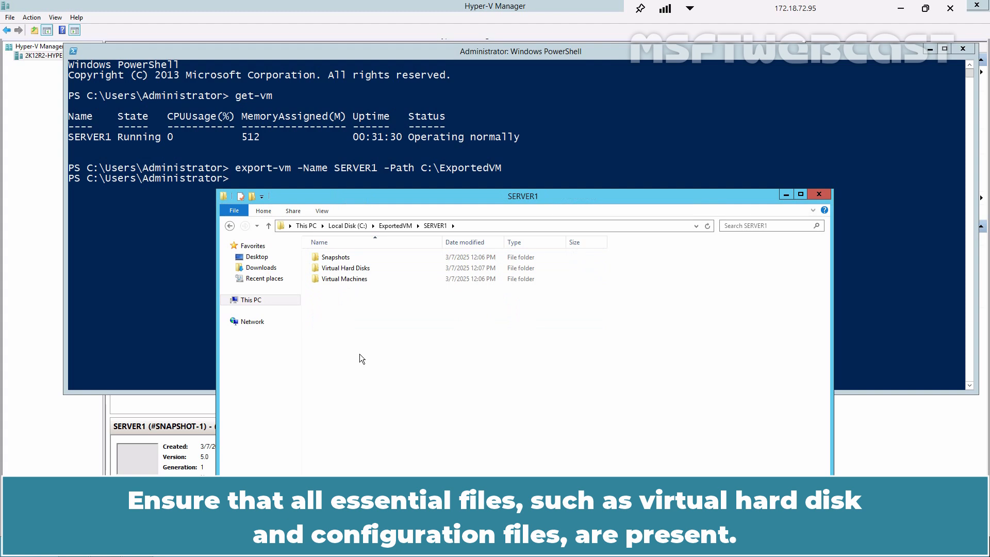
click(394, 225)
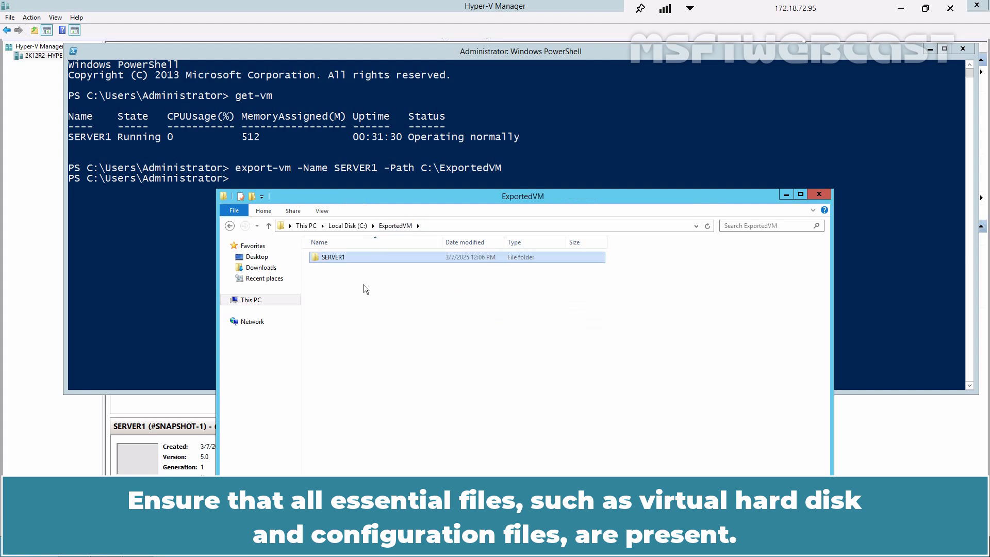
click(347, 225)
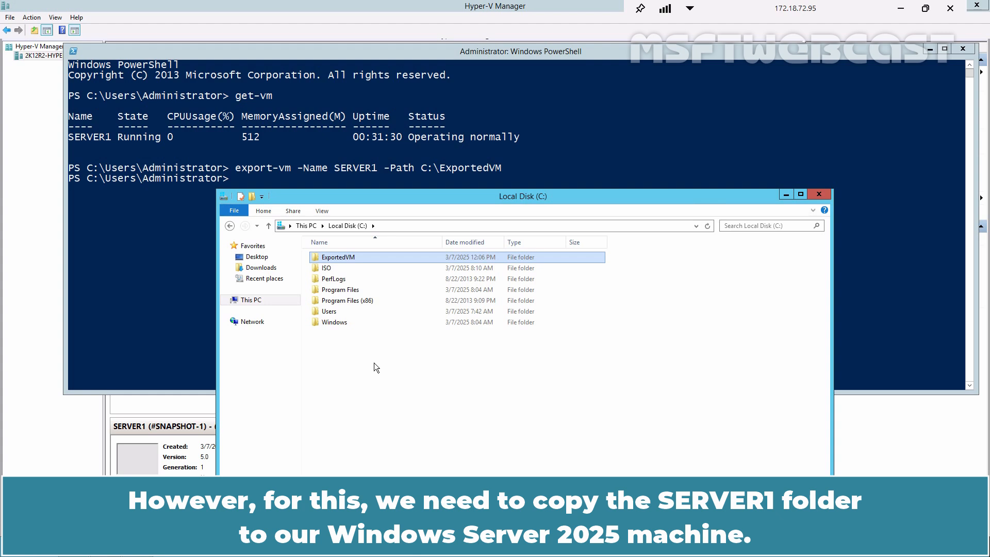
key(Return)
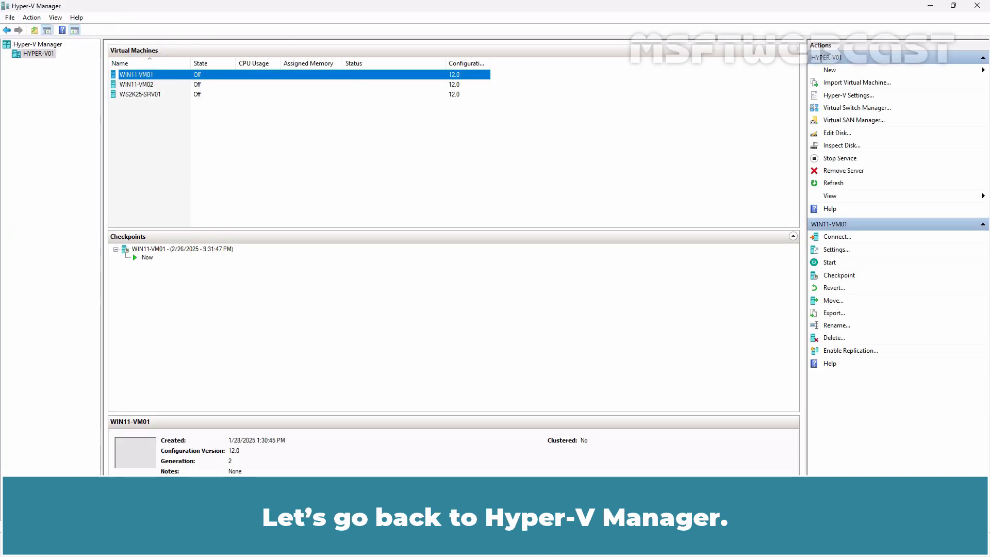
Switch back to the local Hyper-V Manager and start importing a virtual machine on the HYPER-V01 host, continuing to the folder location page
click(290, 166)
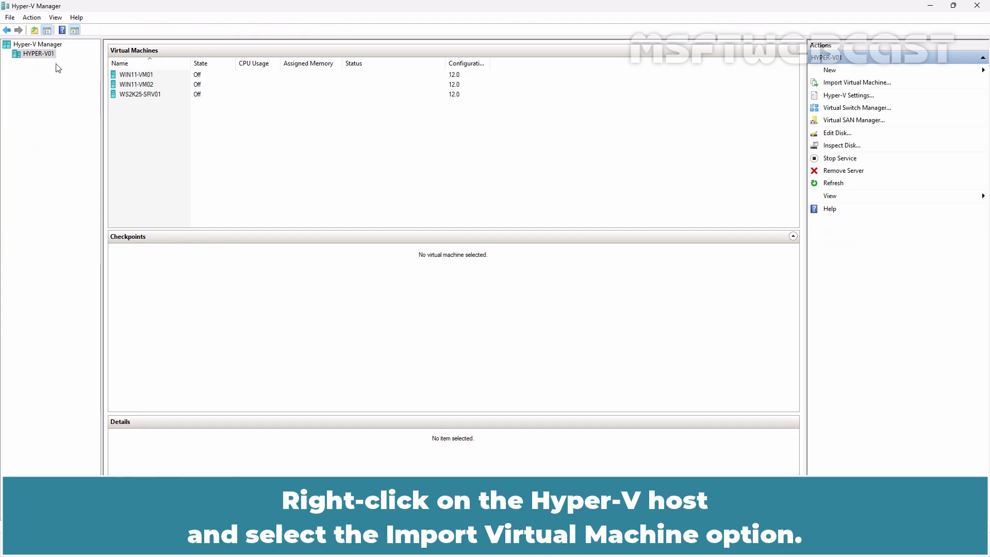
right_click(40, 54)
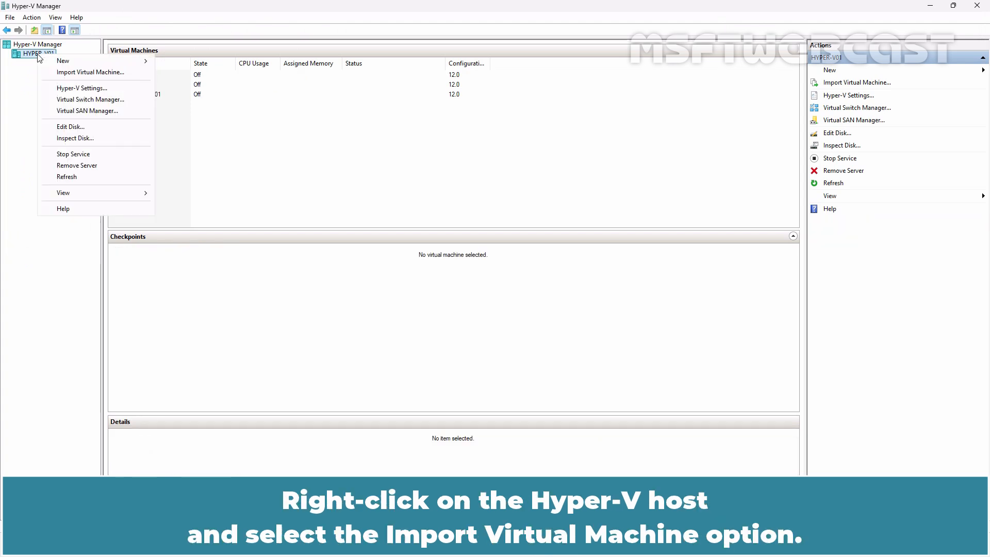
click(93, 76)
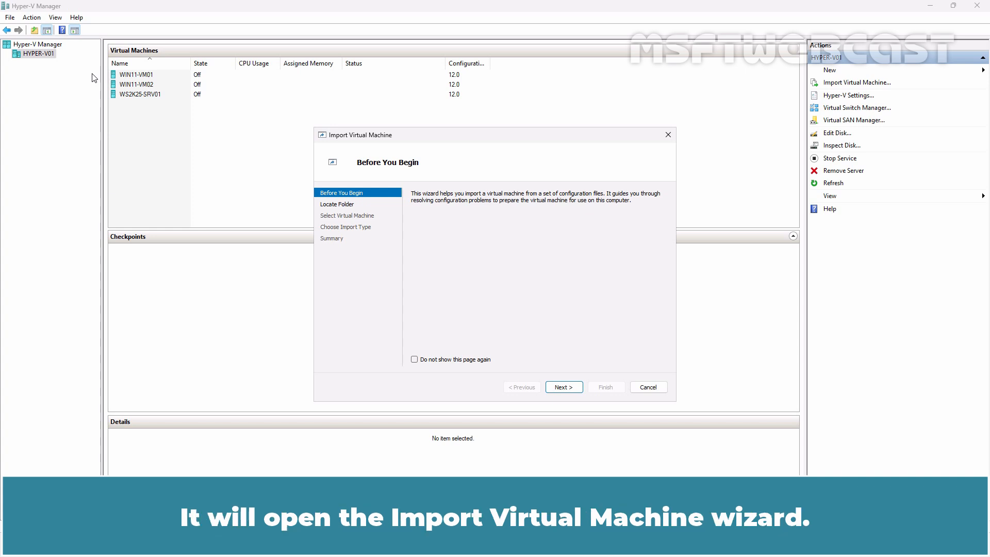
click(564, 388)
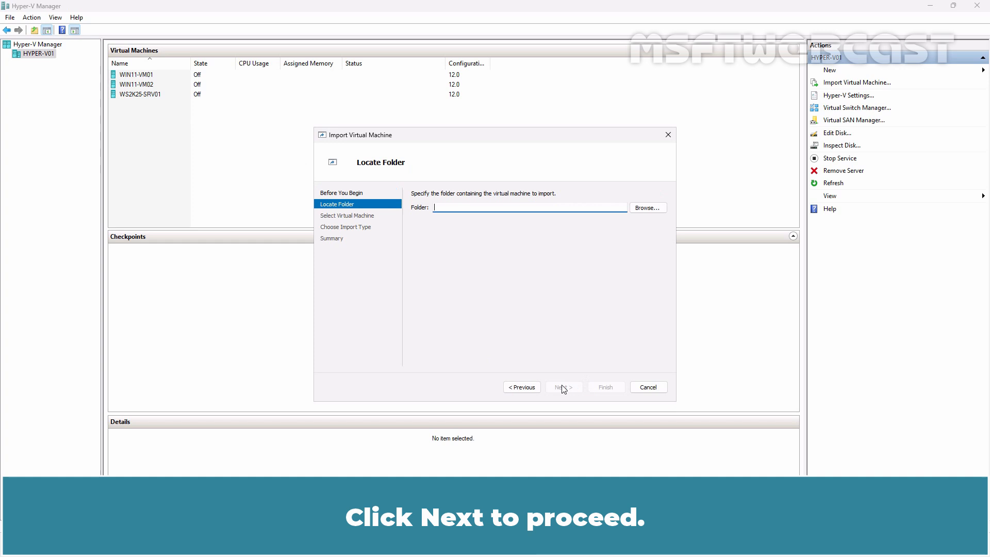
Set the import folder to D:\HyperV-VMs\Export\SERVER1 and continue to the virtual machine selection
click(647, 210)
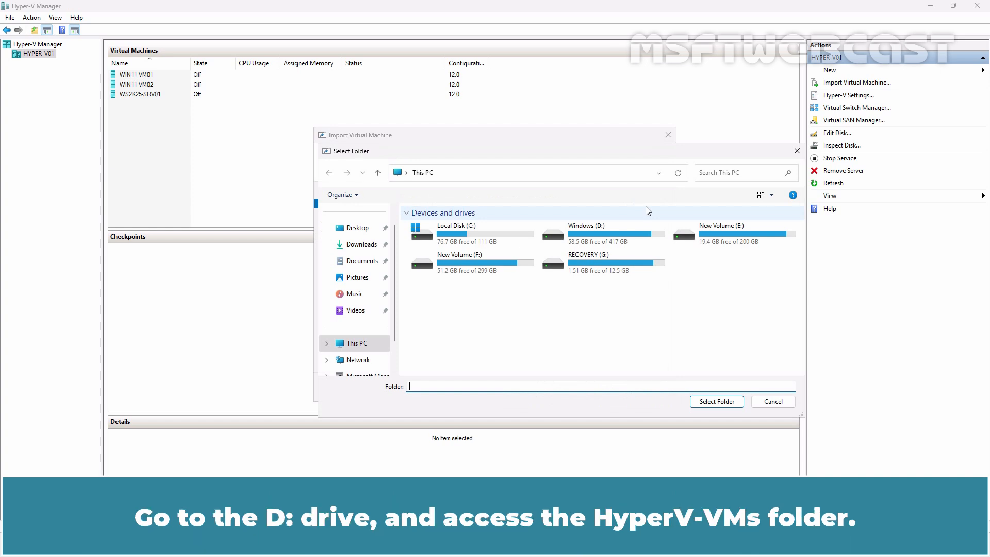
double_click(608, 240)
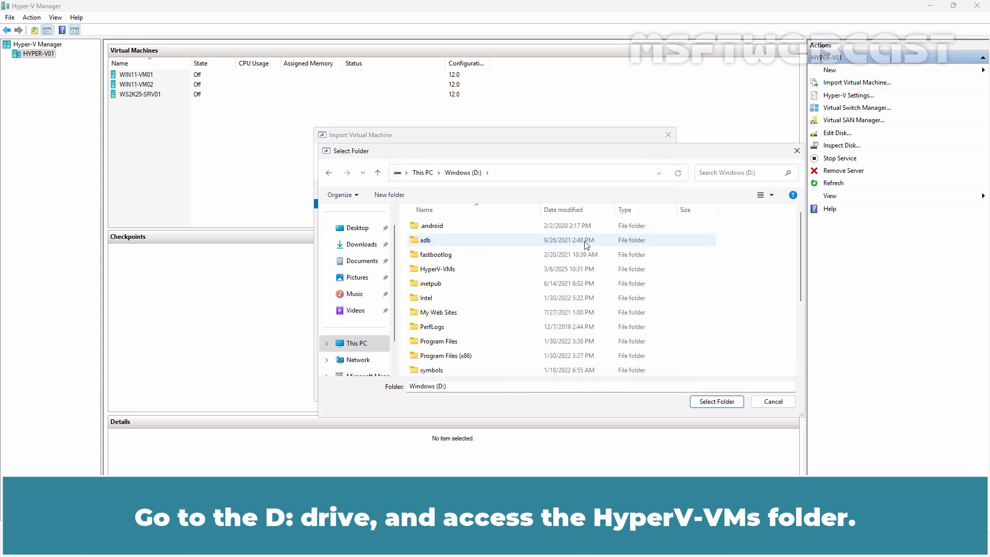
double_click(434, 270)
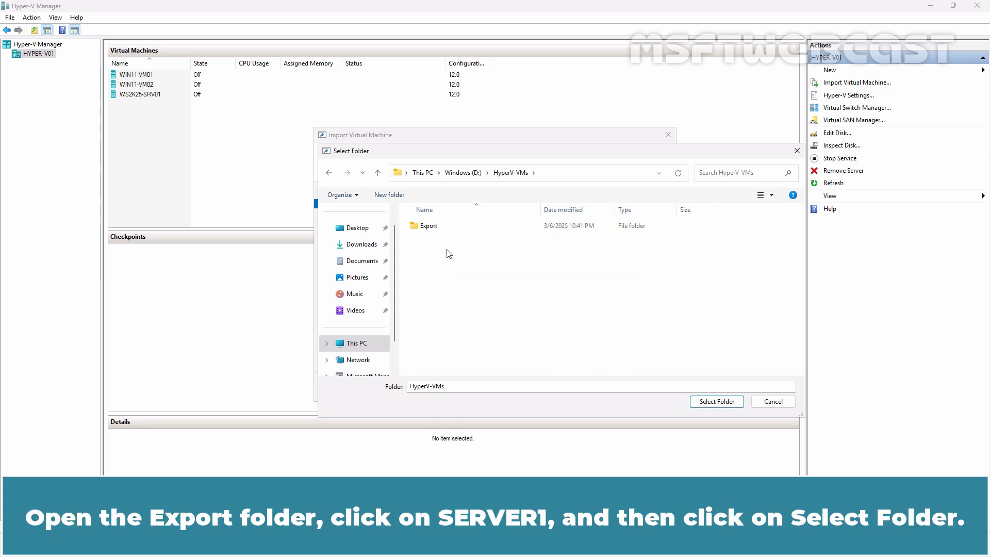
double_click(429, 227)
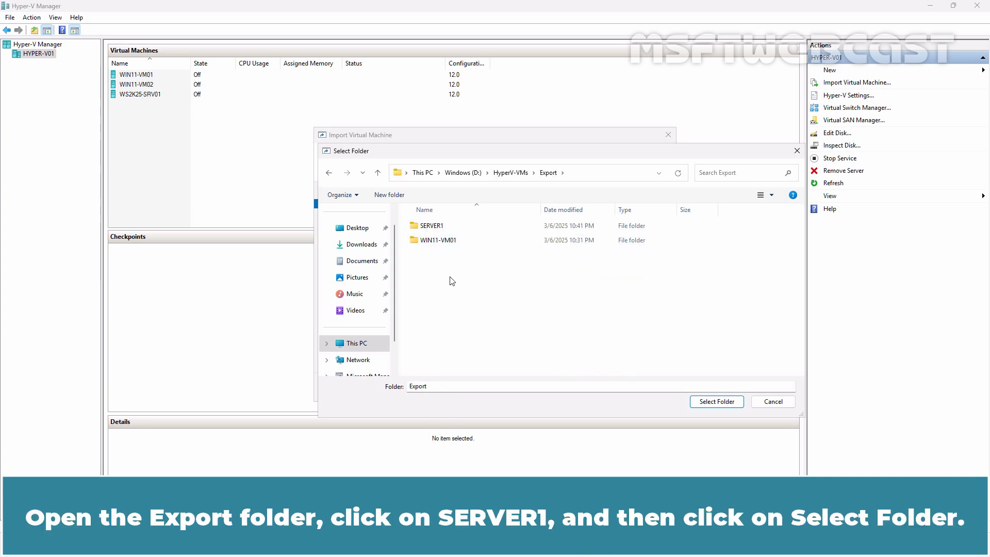
click(438, 227)
click(717, 400)
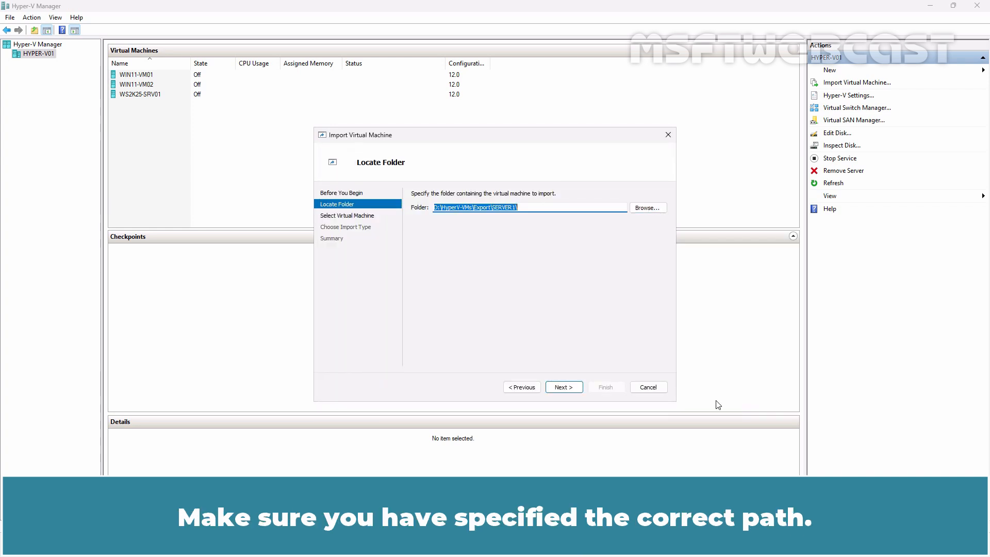
click(565, 388)
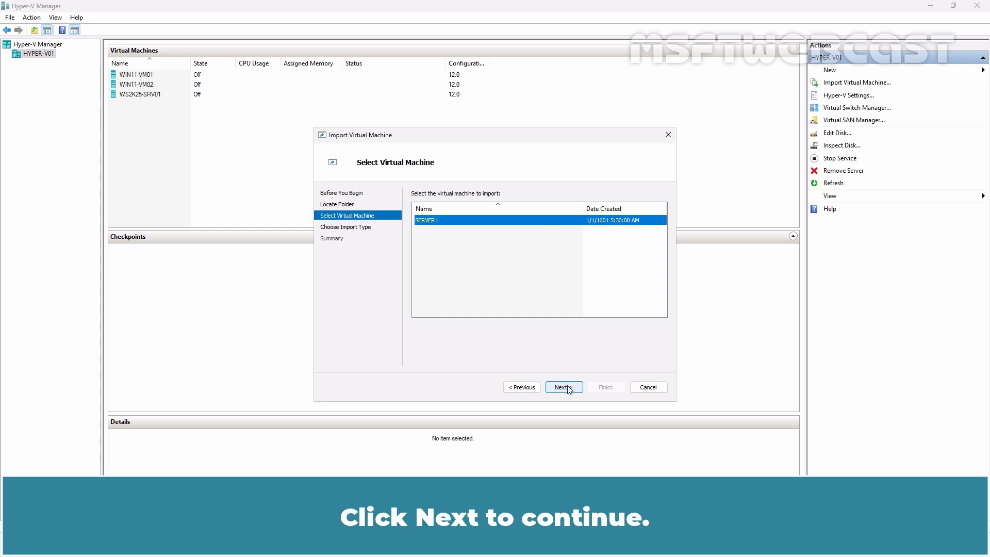
Import SERVER1 by registering it in-place with its existing unique ID, connect it to Internal-vSwitch, and complete the import
click(564, 387)
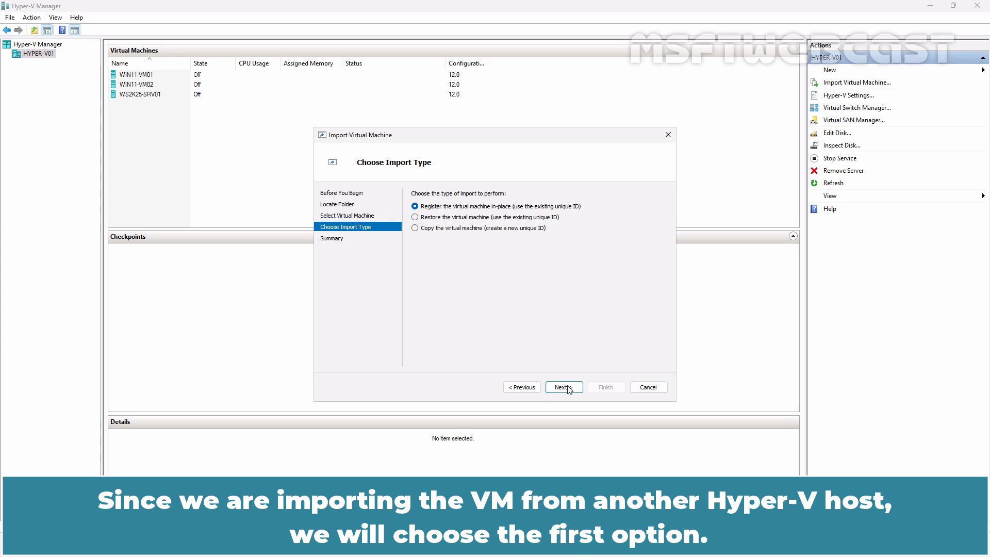
click(569, 390)
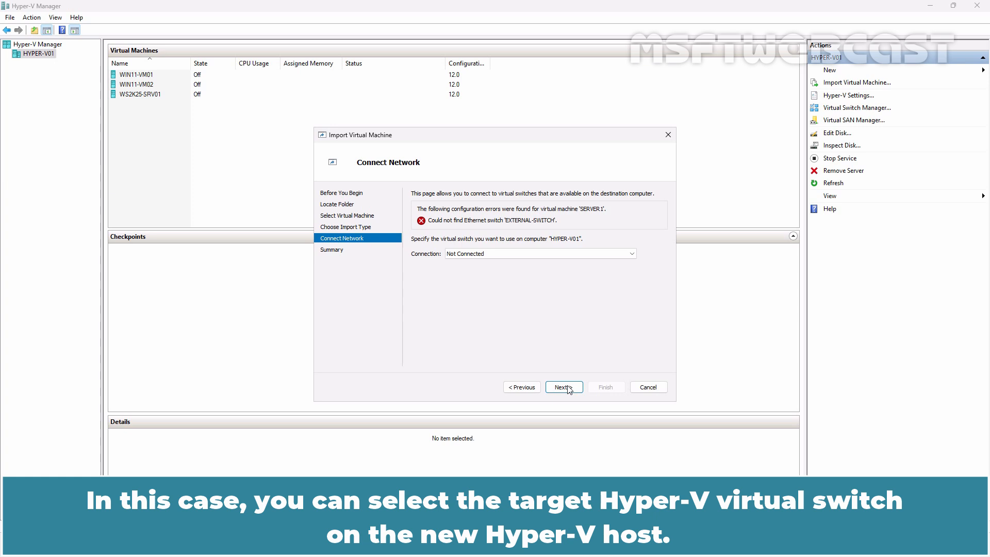
click(554, 254)
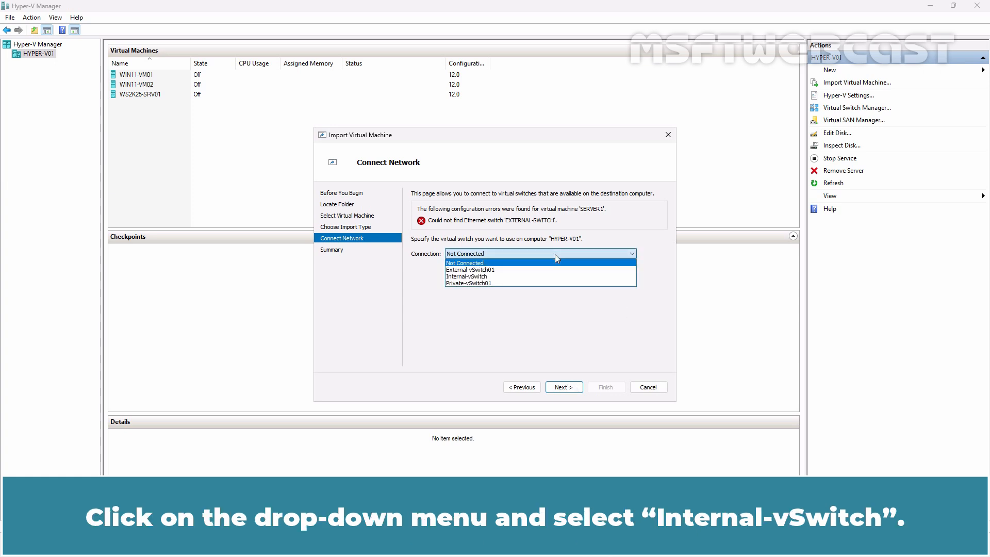
click(496, 277)
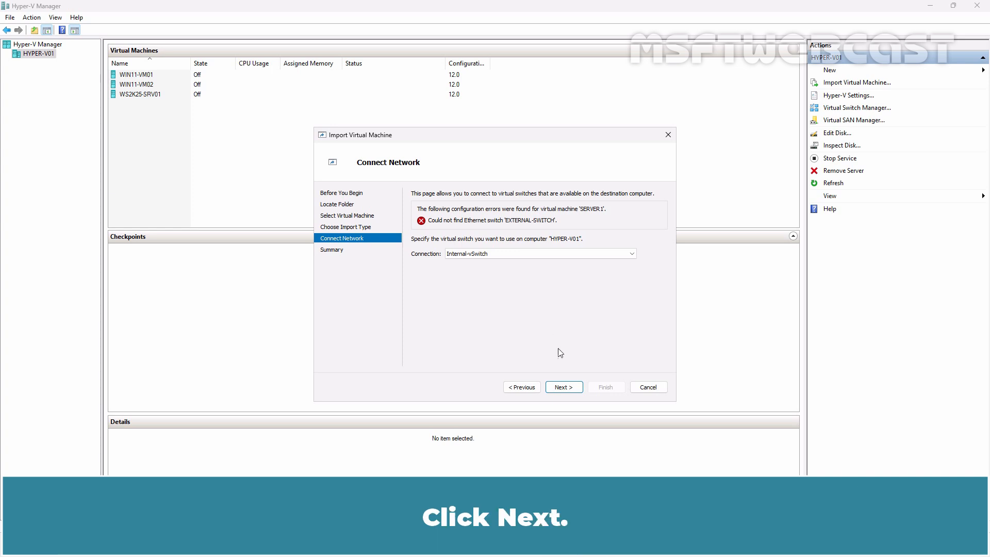
click(562, 388)
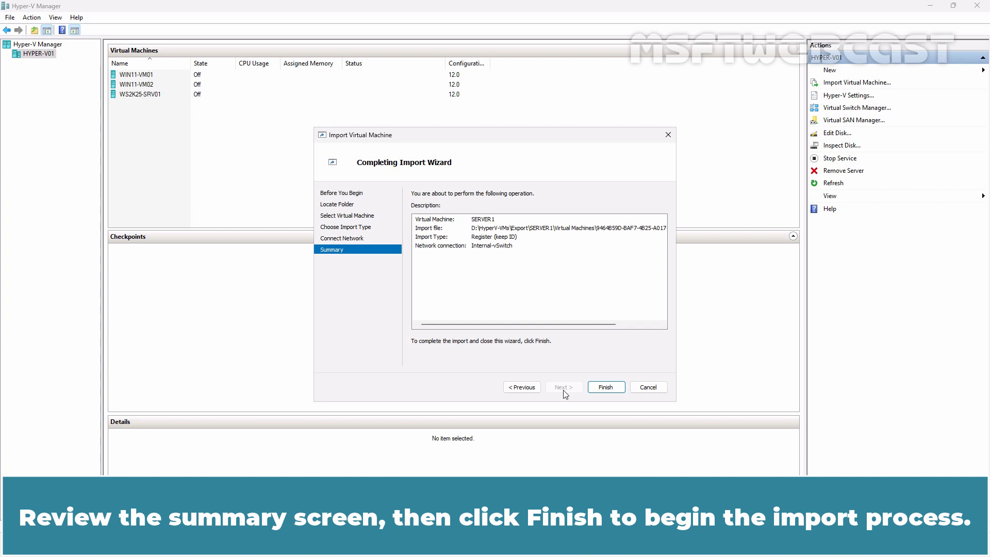
click(605, 389)
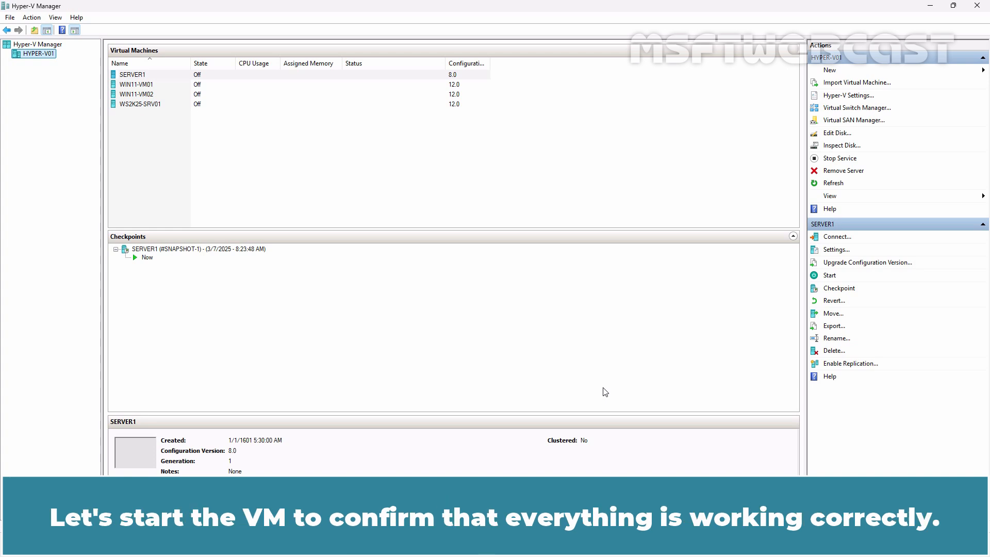
Connect to the imported SERVER1 virtual machine and power it on
right_click(140, 77)
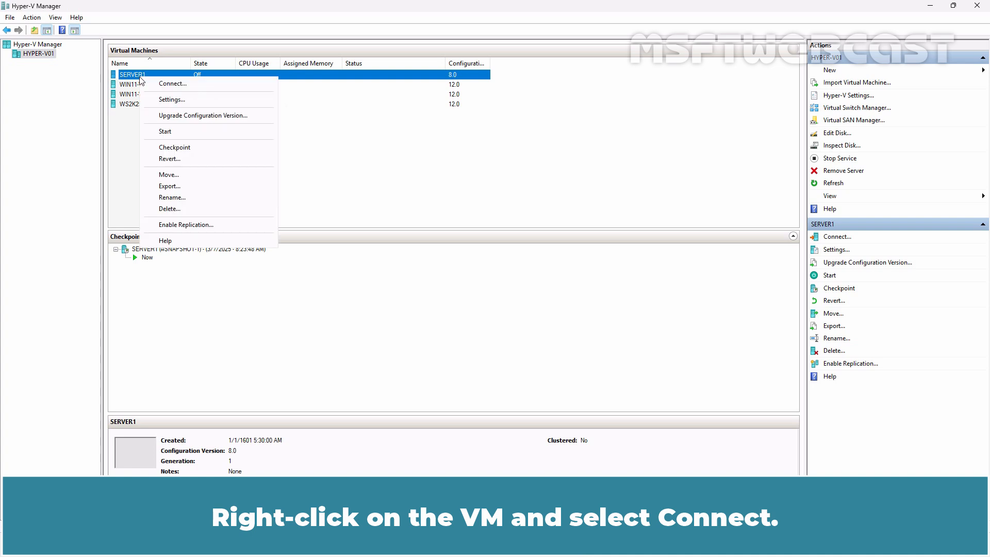
click(167, 87)
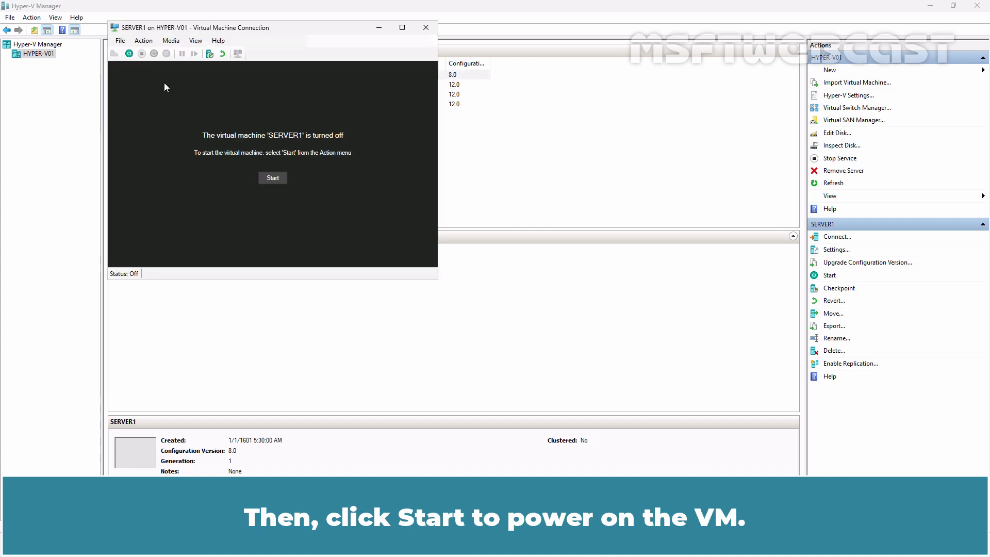
click(268, 177)
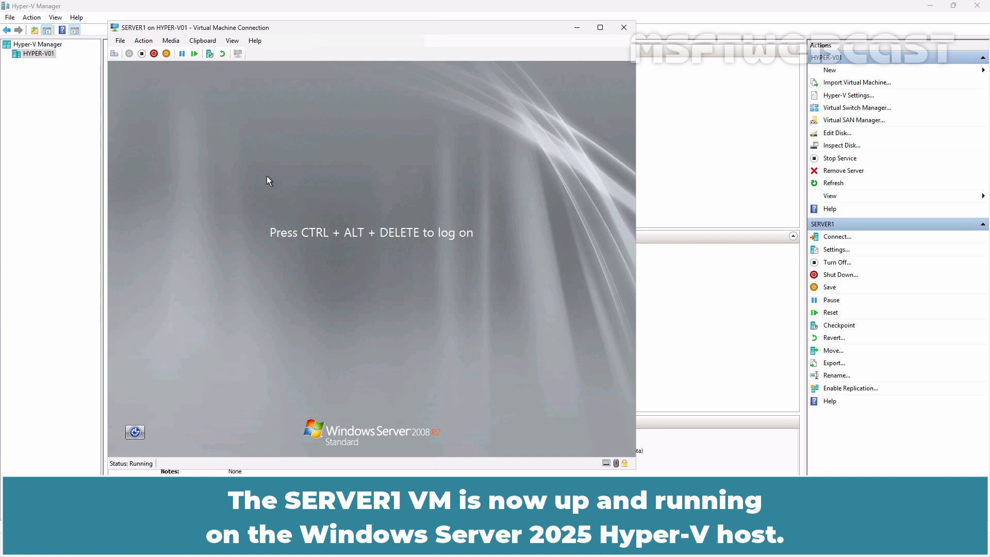
Log on to SERVER1 as Administrator by entering the account password
click(114, 53)
text(********)
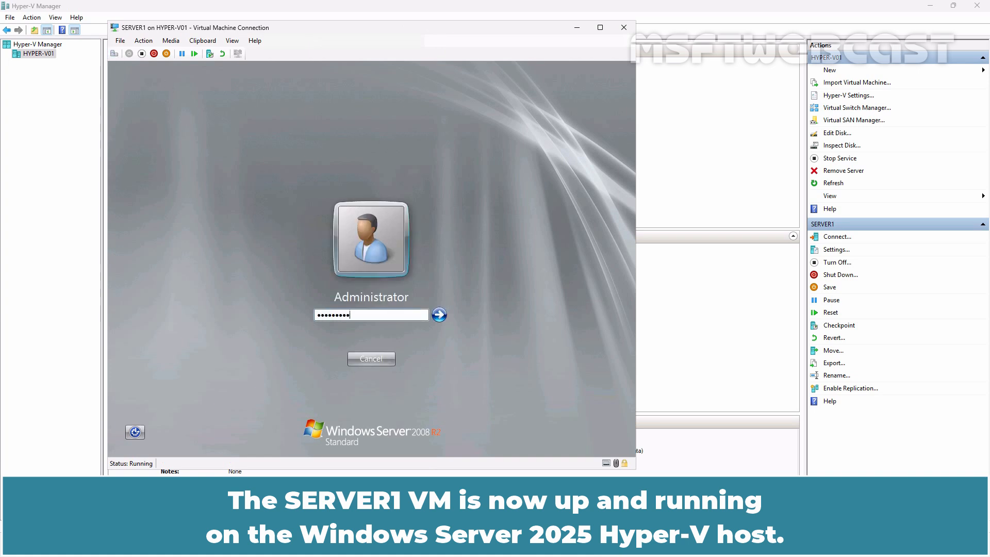
key(Return)
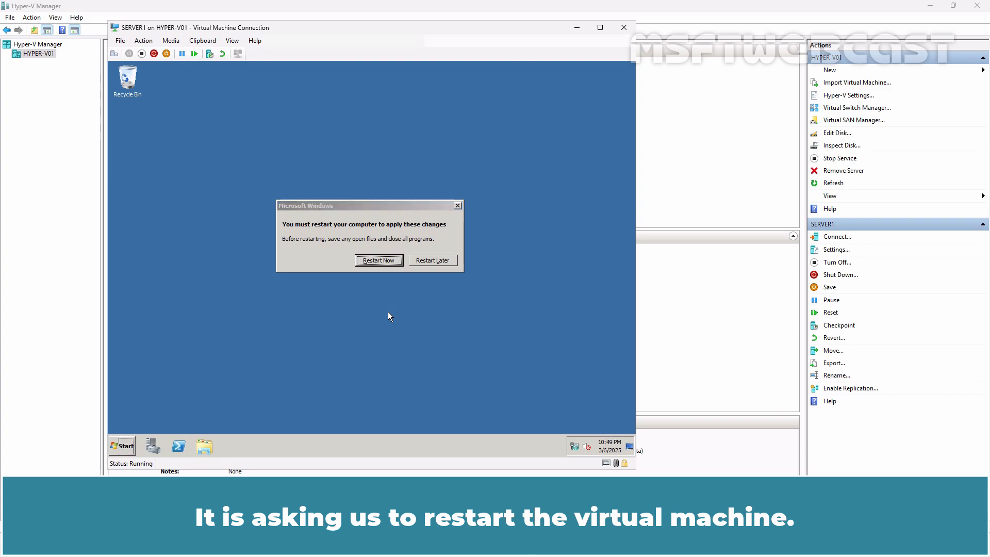
Restart SERVER1 to apply the pending changes, log back on with the account password, and close its connection window
click(382, 261)
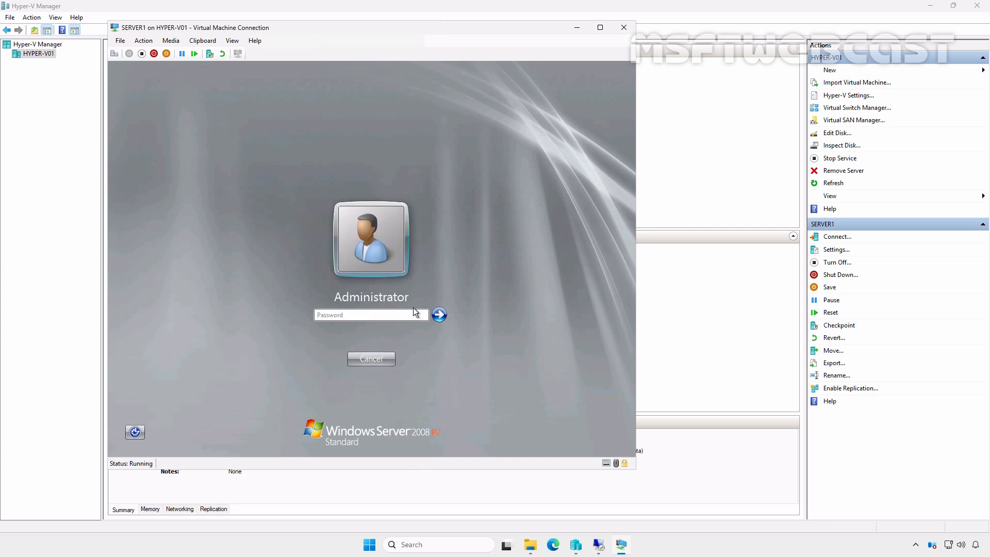
key(Return)
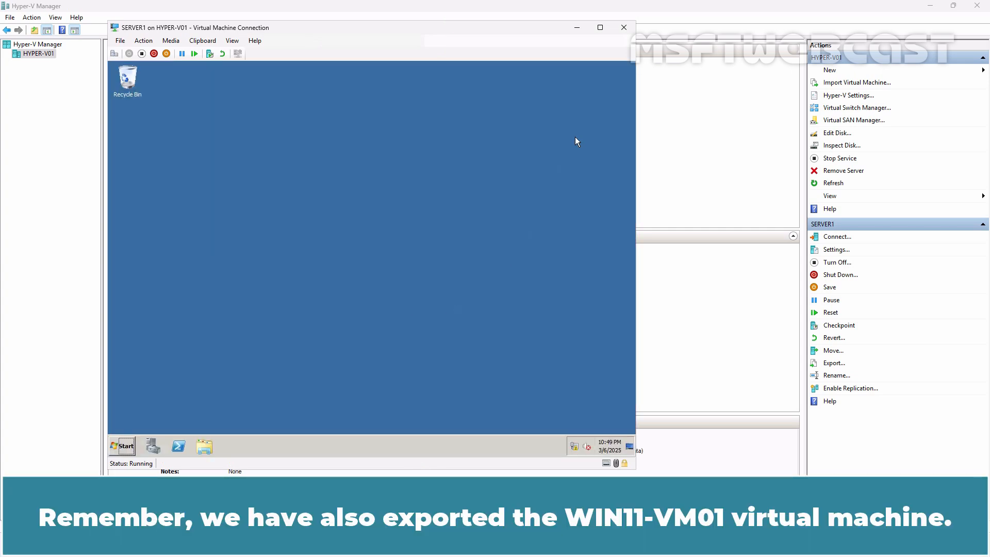
click(623, 27)
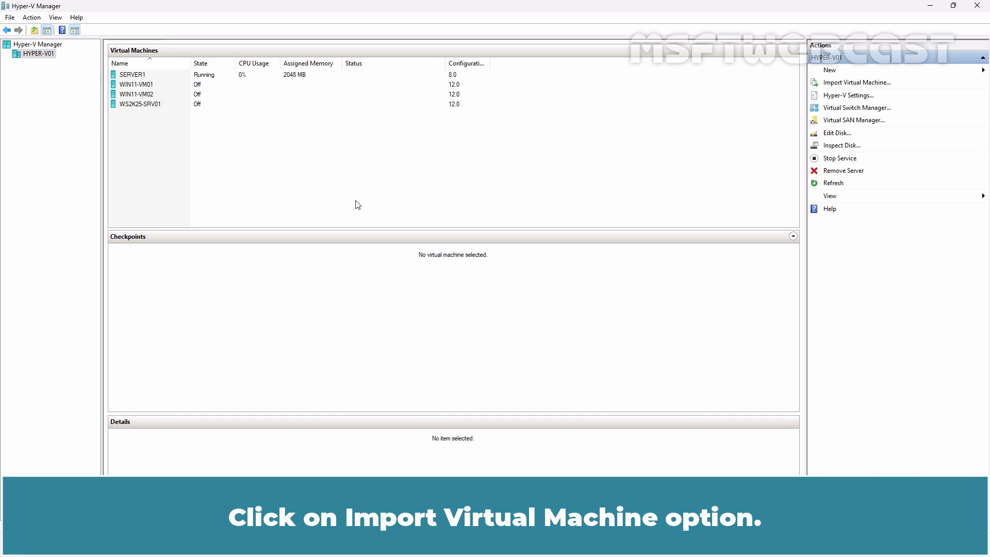
Start another virtual machine import from D:\HyperV-VMs\Export\WIN11-VM01, select WIN11-VM01, and continue to the import type
click(848, 82)
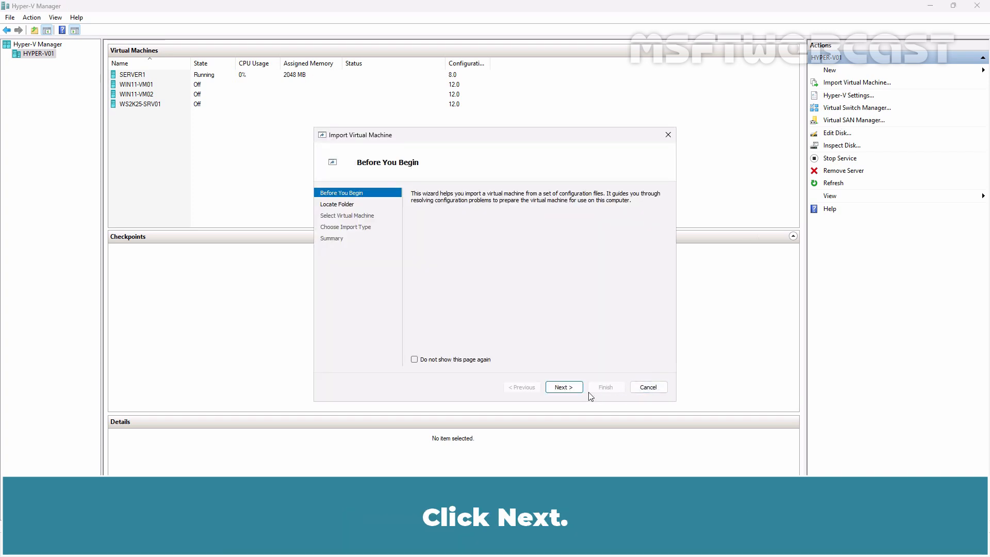
click(564, 387)
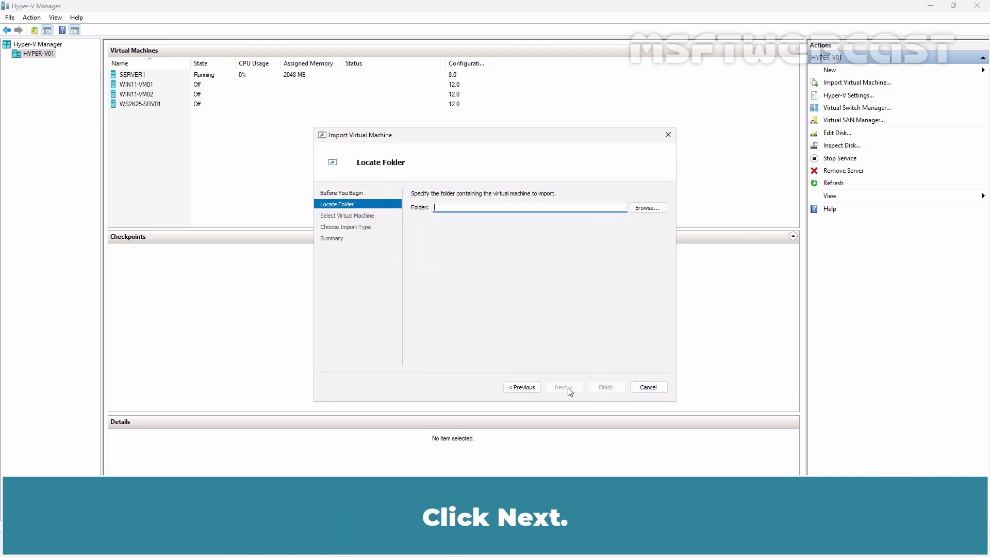
click(646, 209)
double_click(607, 240)
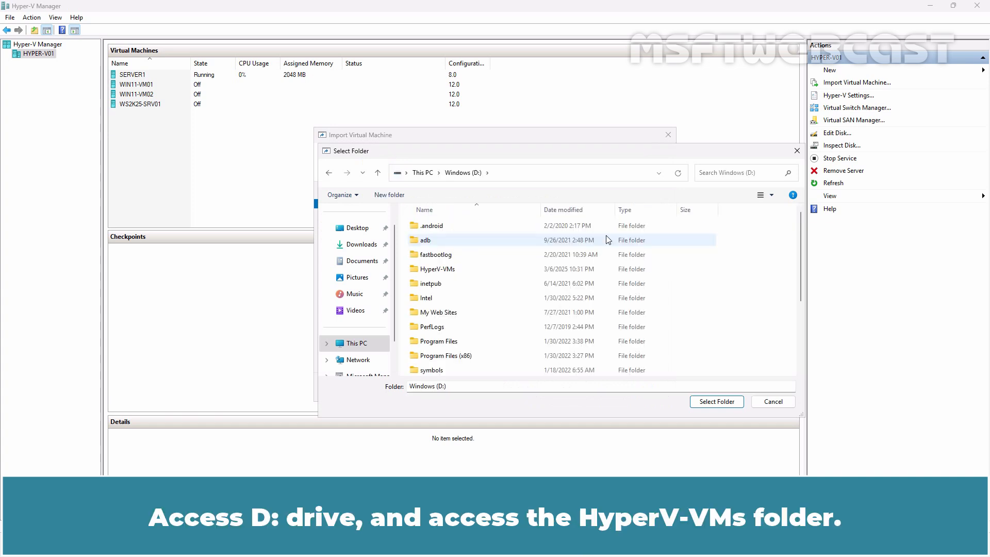
double_click(447, 269)
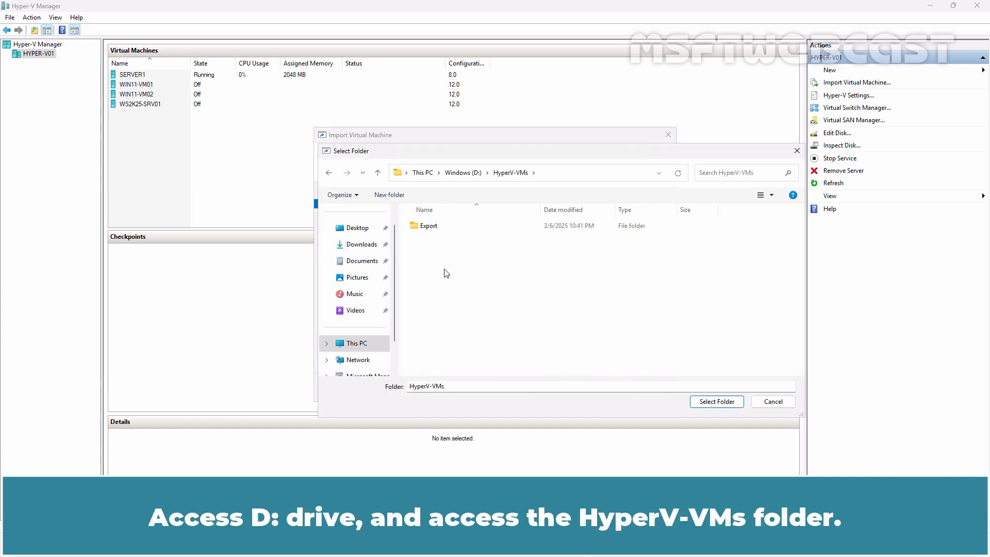
double_click(427, 227)
click(435, 243)
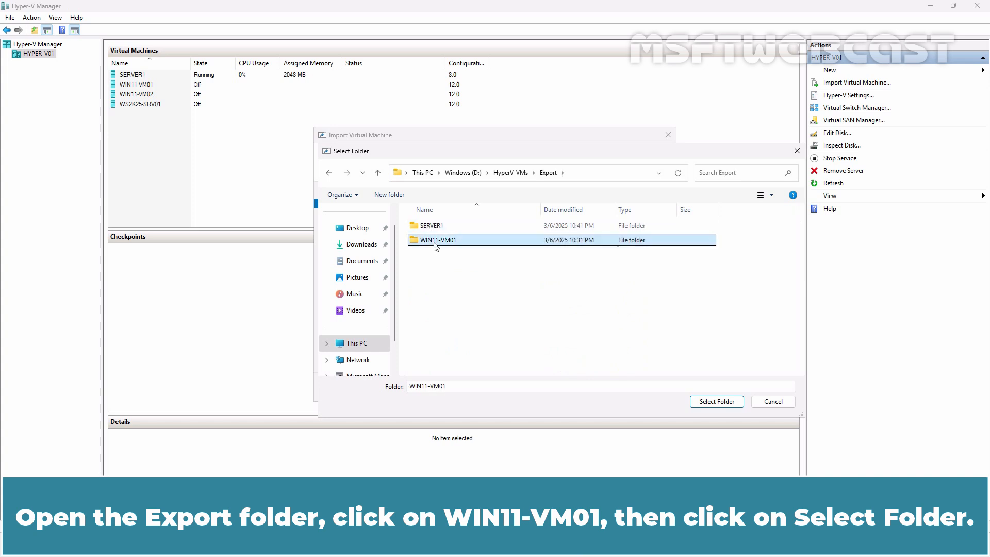
click(717, 401)
click(561, 388)
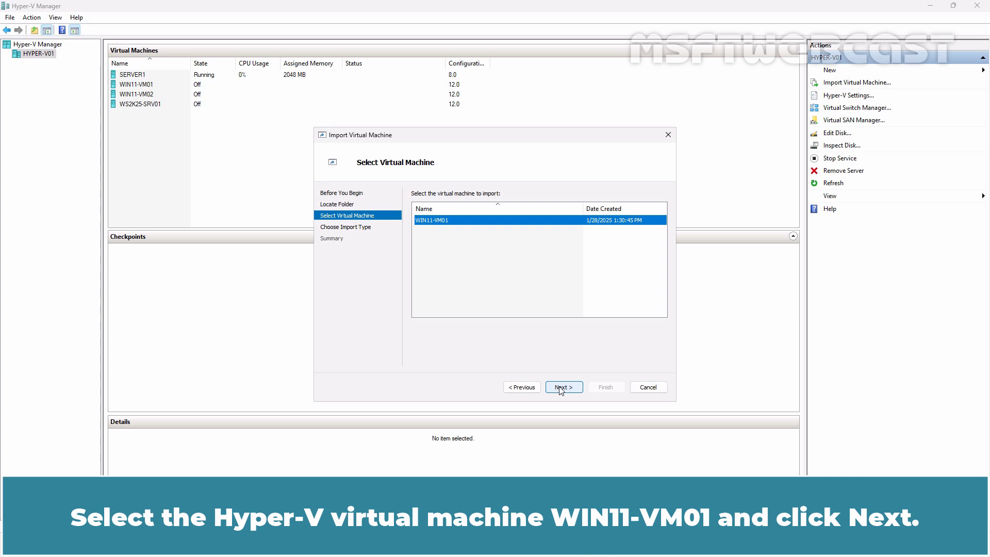
click(561, 388)
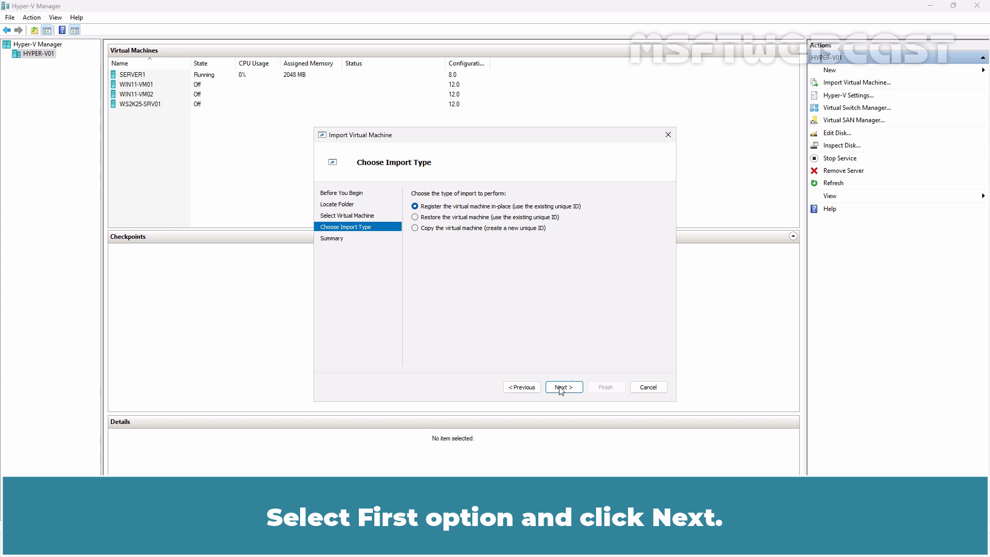
Try to register WIN11-VM01 in-place with the existing unique ID, and examine the import error's details before dismissing it
click(561, 388)
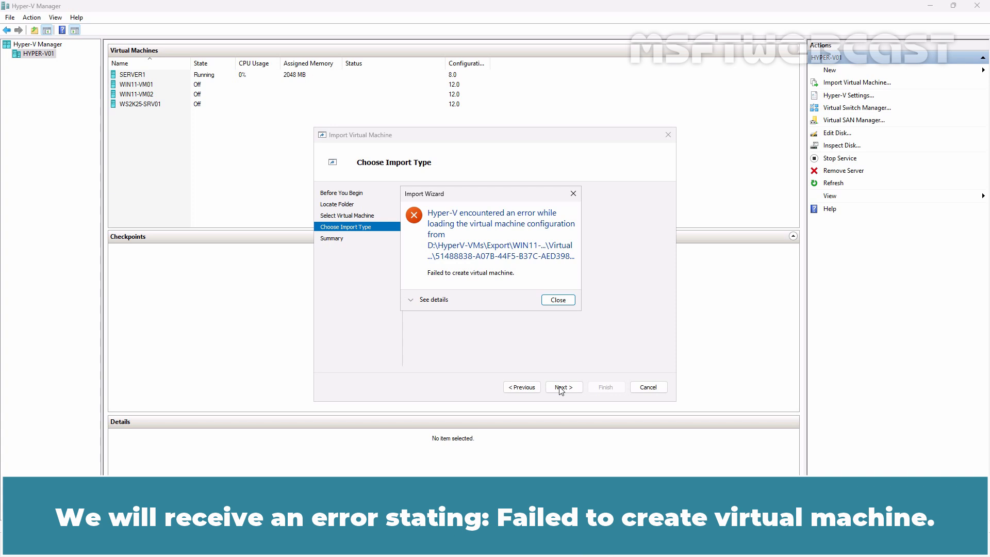
click(432, 302)
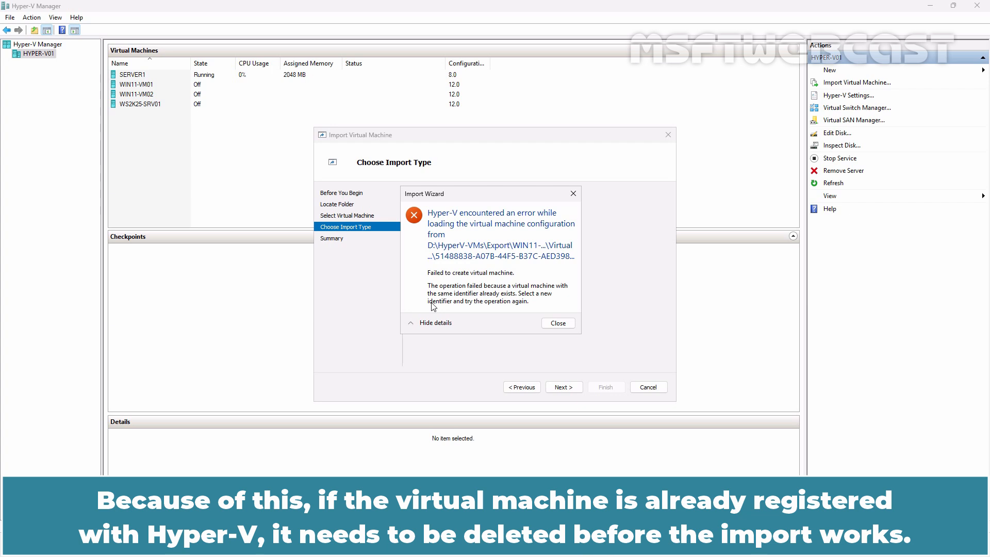
click(559, 323)
Try the import type that restores WIN11-VM01 with the existing unique ID, and examine the error details before dismissing them
click(474, 217)
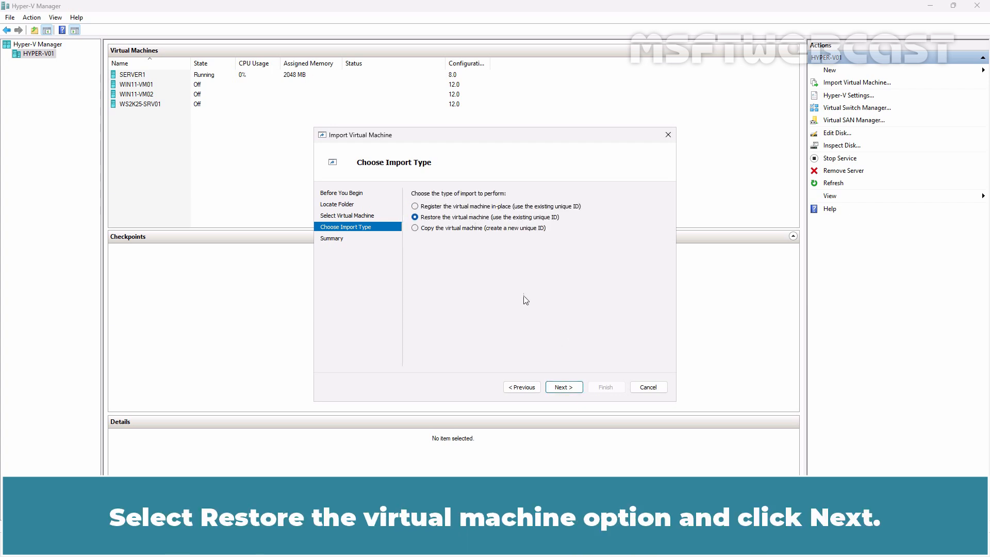
click(563, 387)
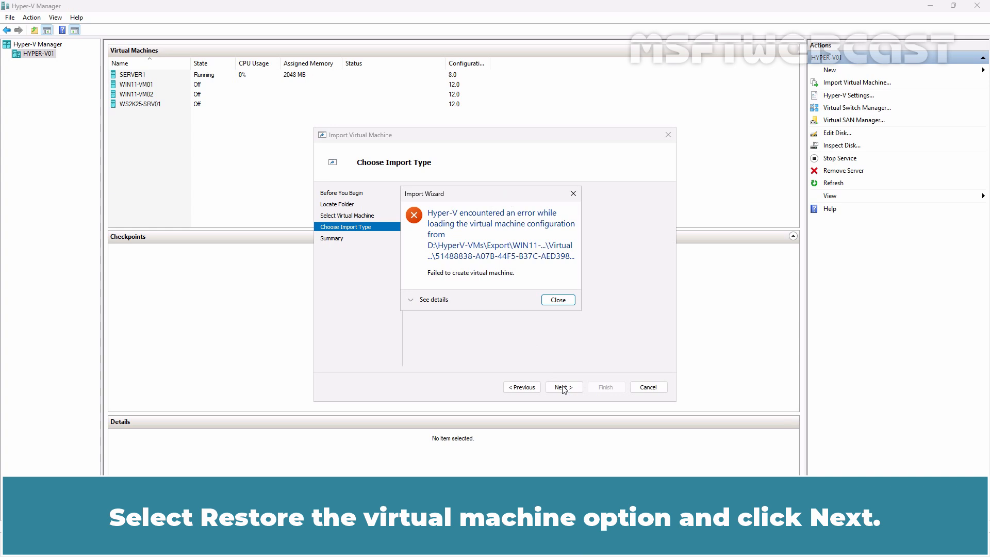
click(430, 301)
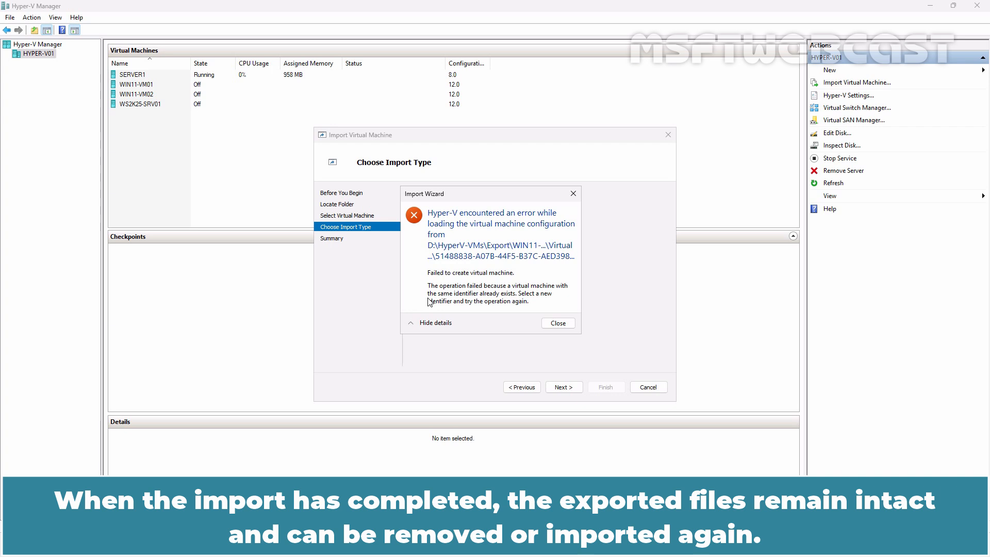
click(556, 326)
Set the import type to copy the virtual machine with a new unique ID and continue to the destination folders
click(492, 230)
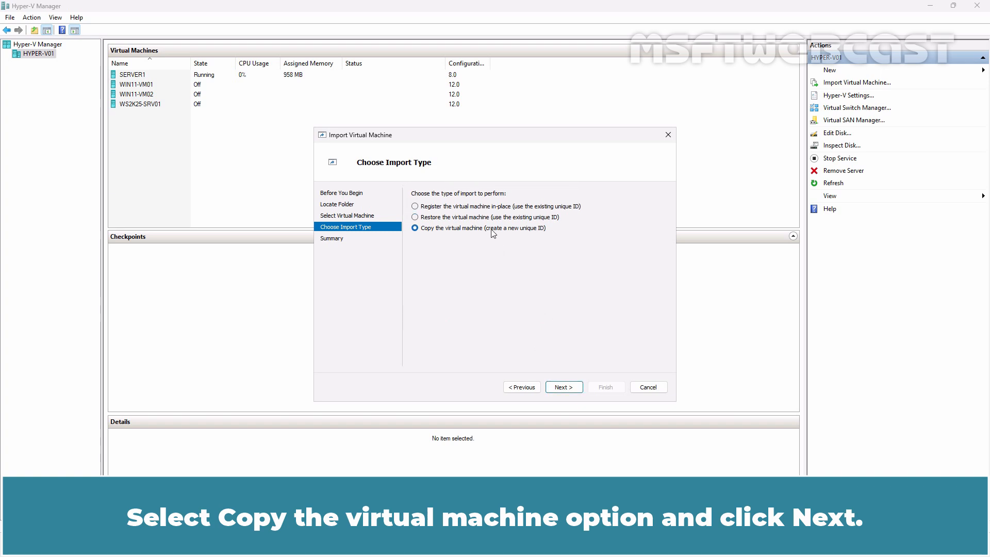
click(563, 387)
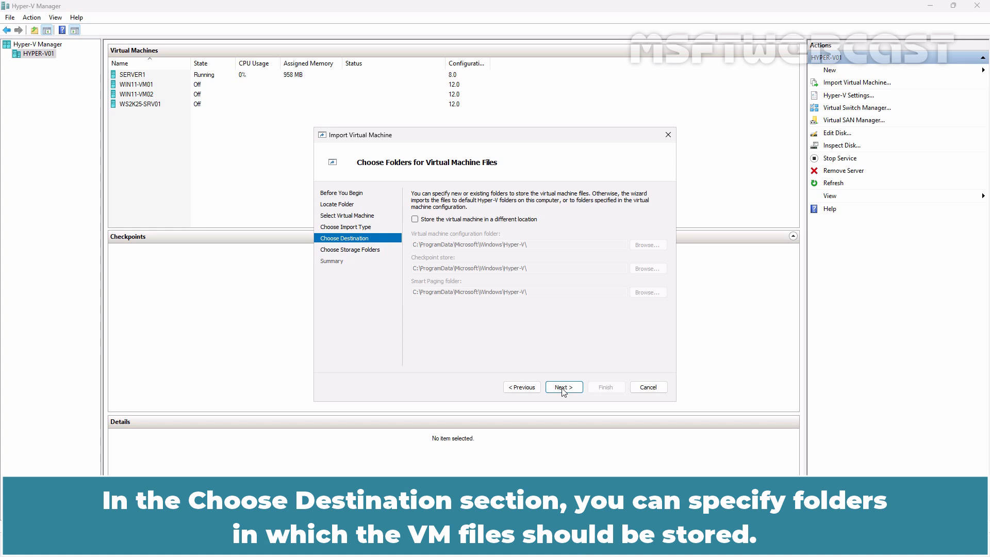
click(474, 220)
click(645, 244)
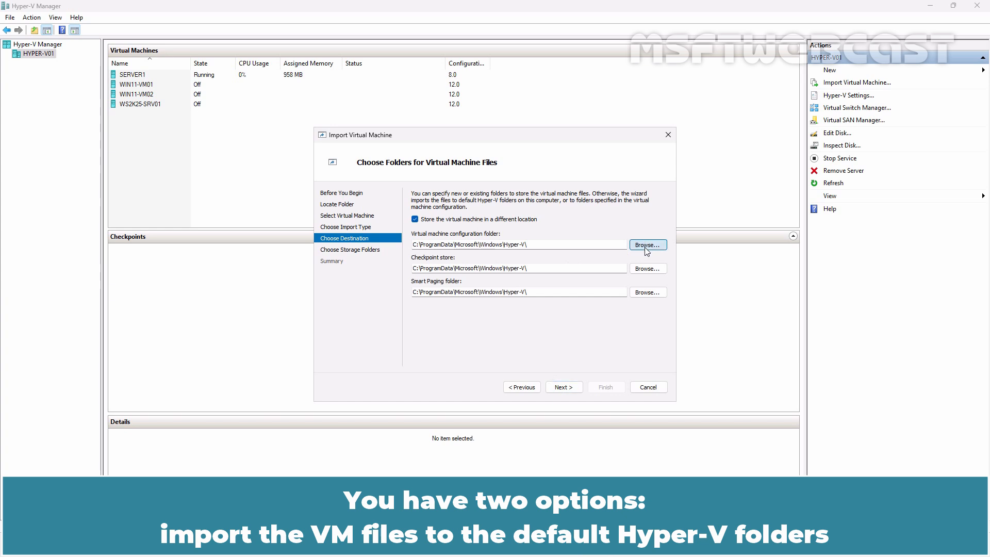
click(764, 409)
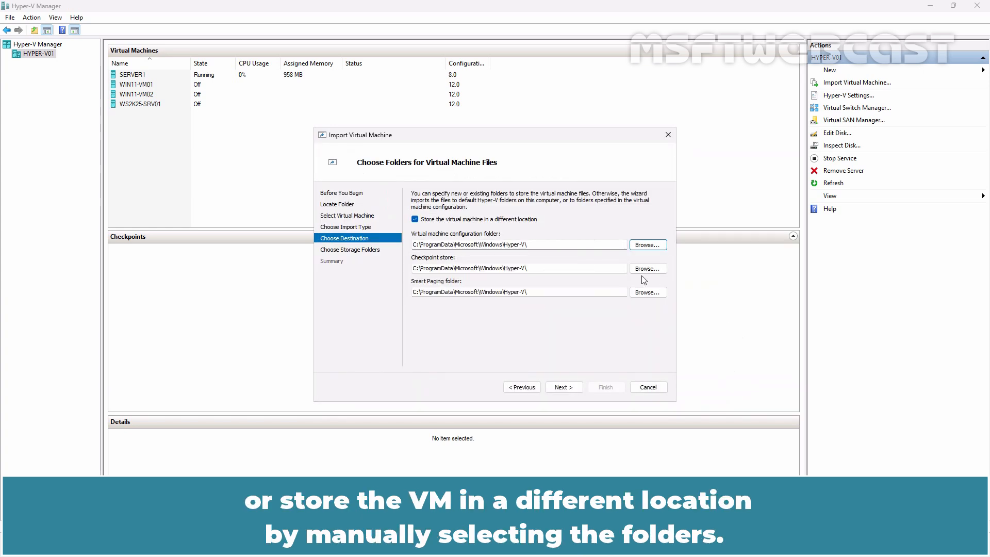
click(643, 291)
click(767, 407)
click(645, 291)
click(773, 404)
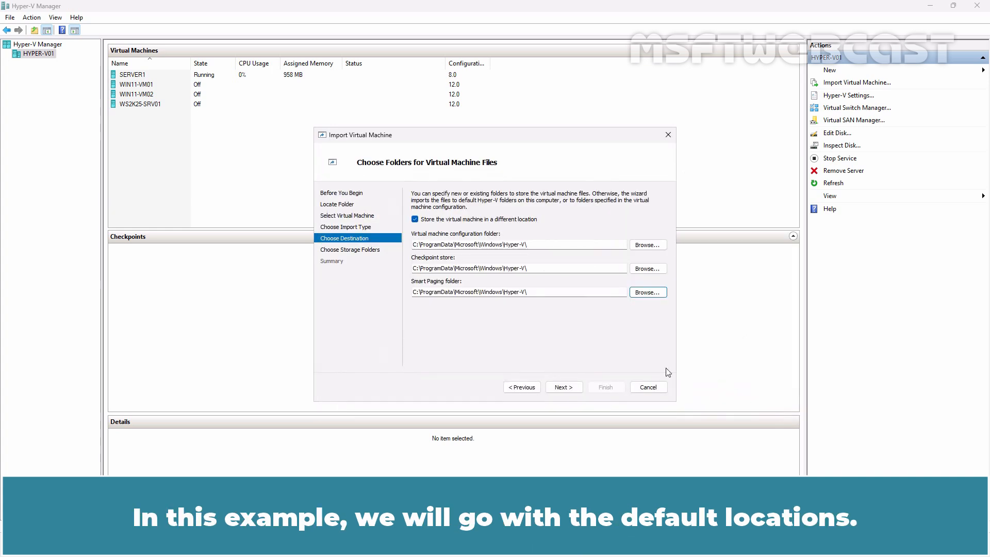
click(453, 218)
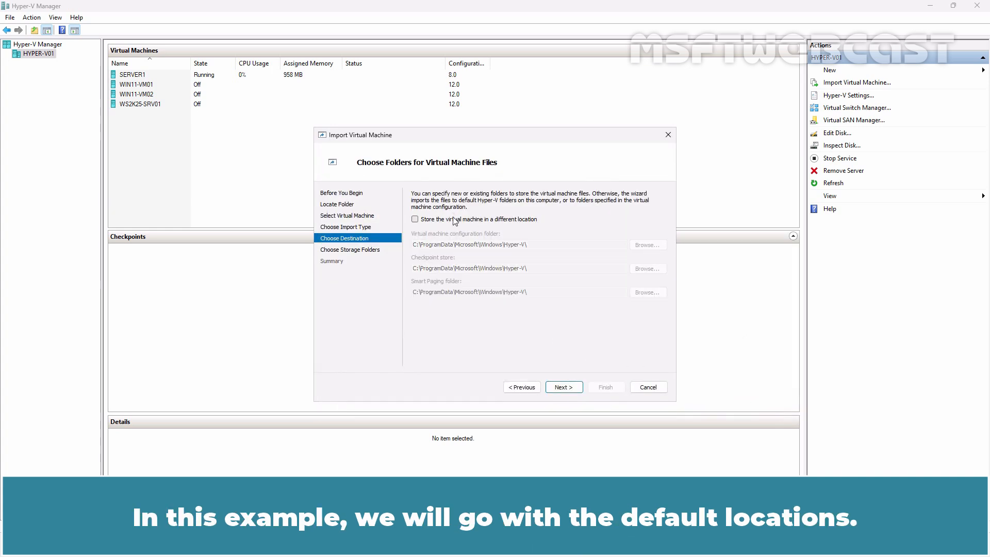
Keep the default virtual machine folders, set the virtual hard disk location to D:\VHDS\, and cancel the import at the summary
click(564, 387)
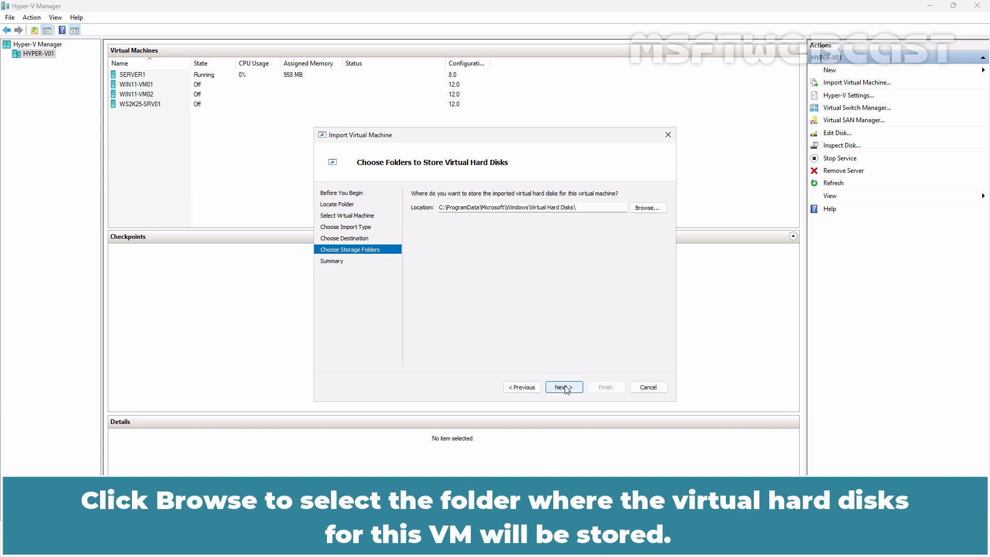
click(646, 208)
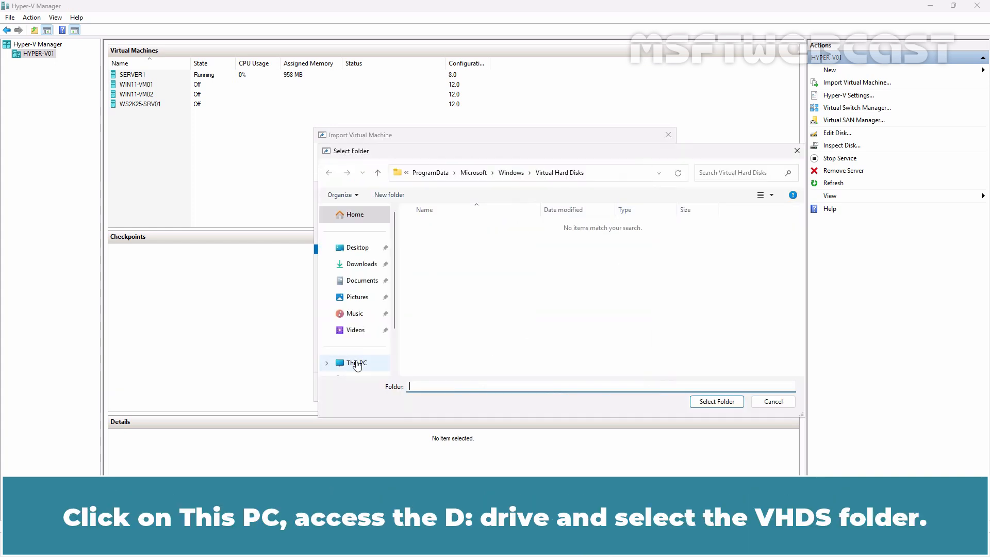
click(356, 363)
double_click(606, 230)
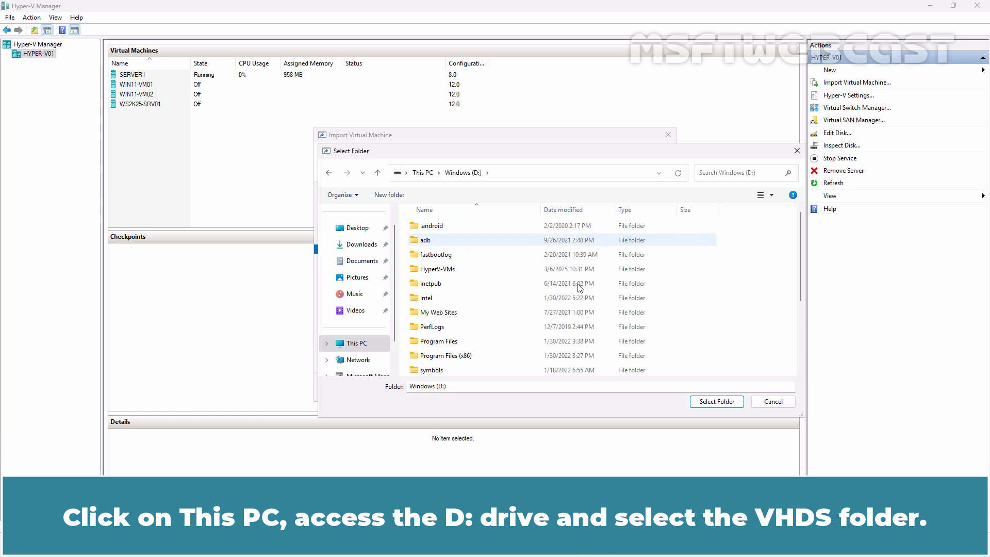
click(443, 327)
scroll(443, 325, down, 3)
click(443, 312)
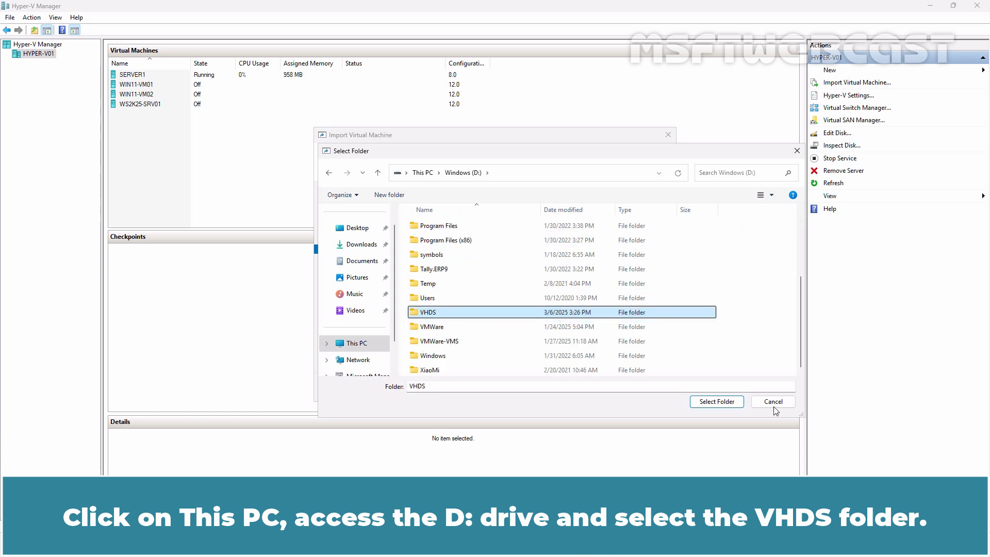
click(716, 402)
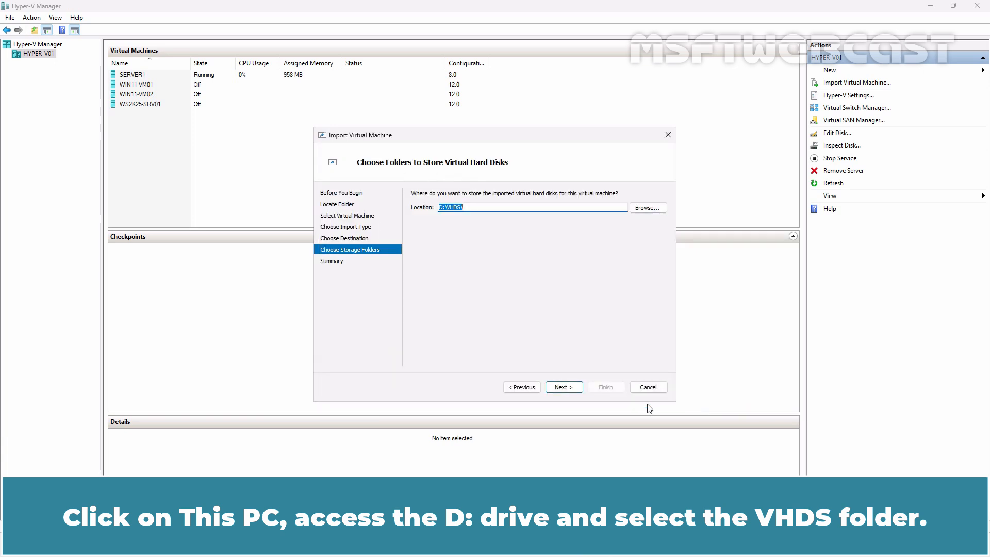
click(564, 387)
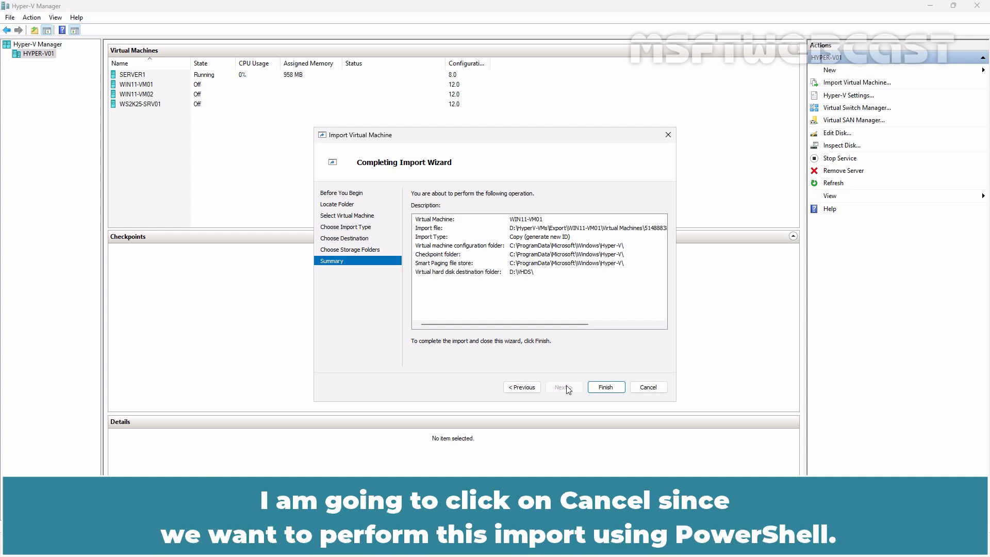
click(651, 389)
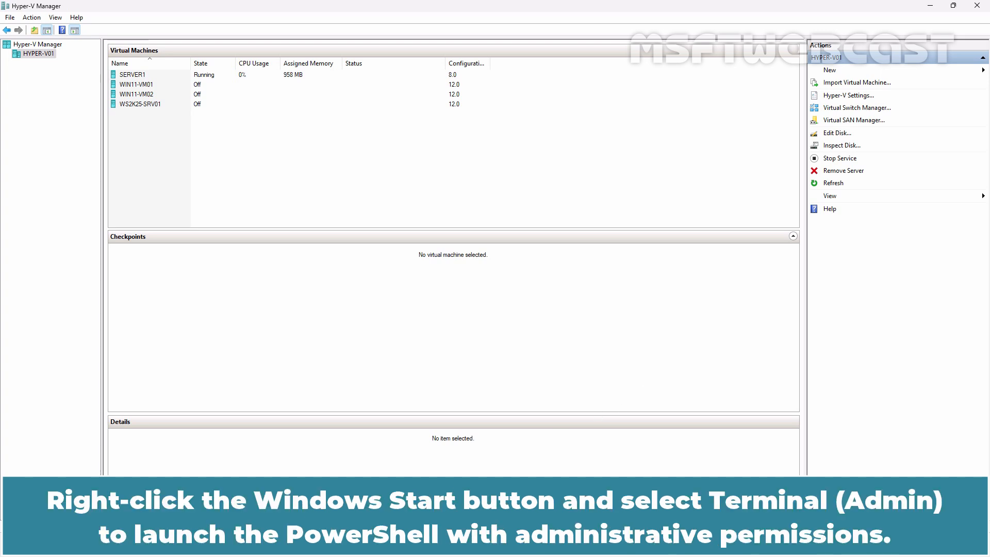
In an administrator PowerShell terminal, run import-vm -Path 'D:\HyperV-VMs\Export\WIN11-VM01\Virtual Machines\51488838-A07B-44F5-B37C-AED3985D85B3.vmcx' -GenerateNewId -Copy -VhdDestinationPath D:\VHDS\
right_click(340, 544)
click(388, 401)
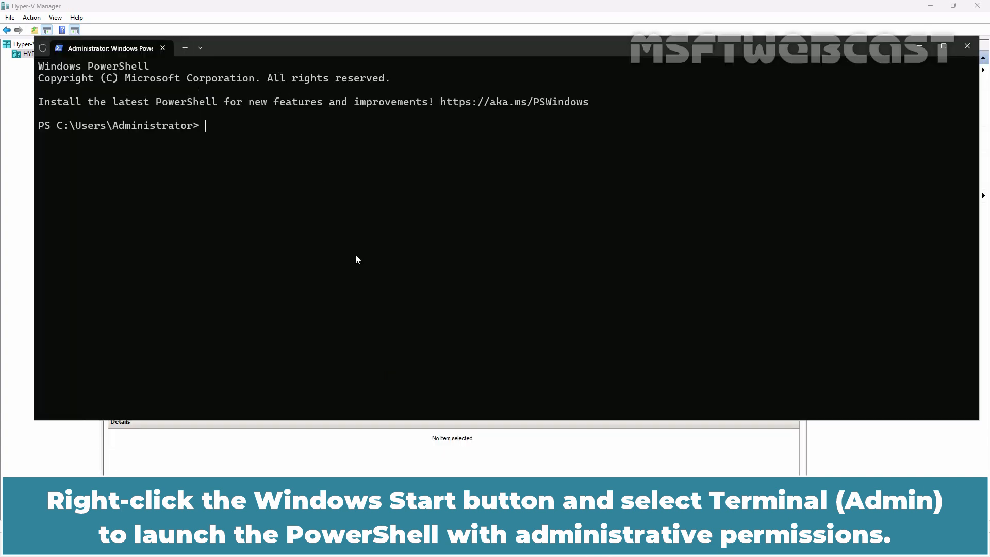
text(im)
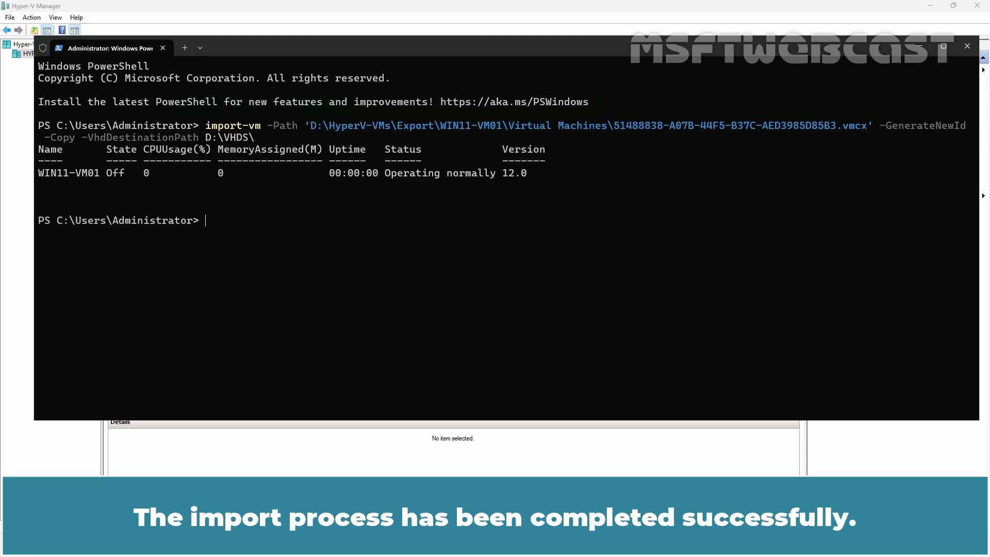
Switch back to Hyper-V Manager and check the virtual machine list for both WIN11-VM01 entries
key(alt+Tab)
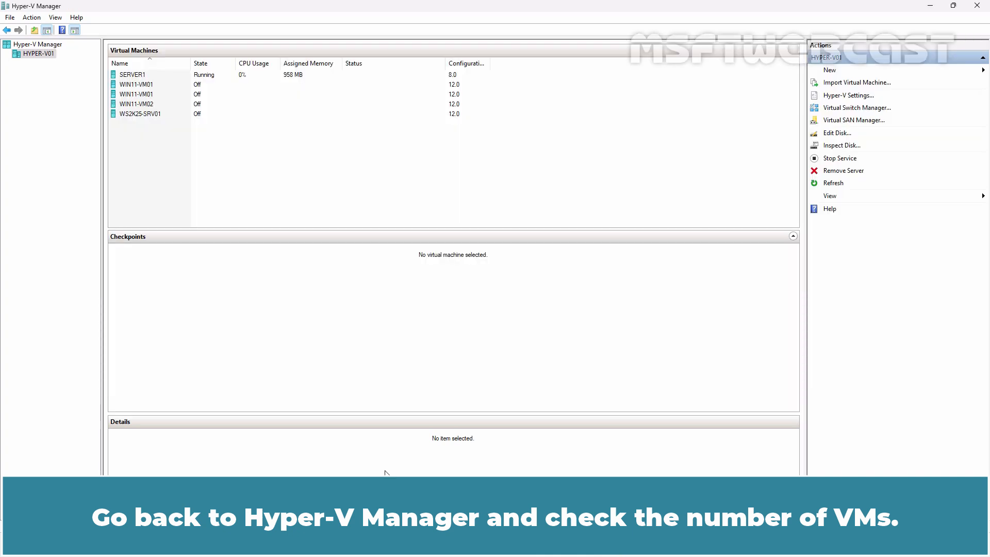
click(153, 87)
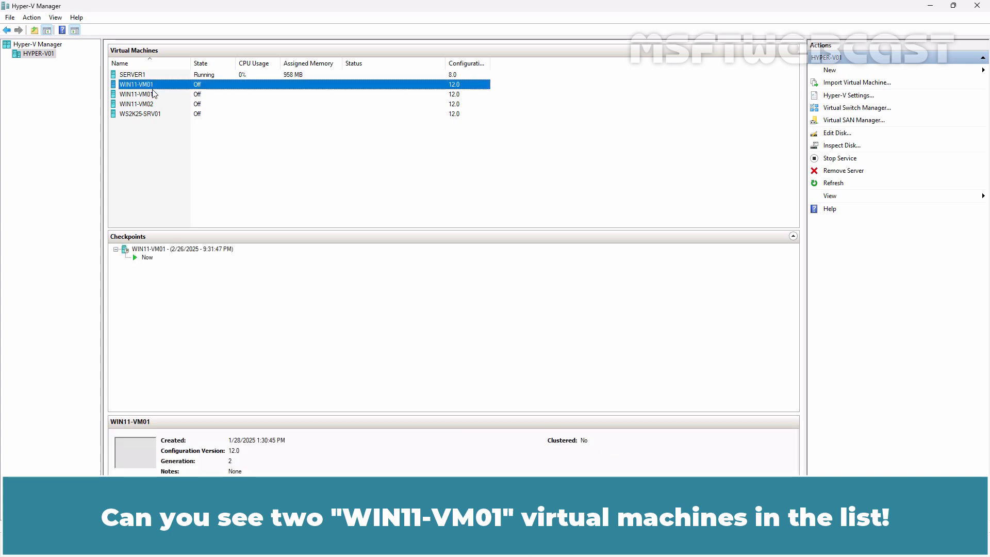
ctrl+click(152, 94)
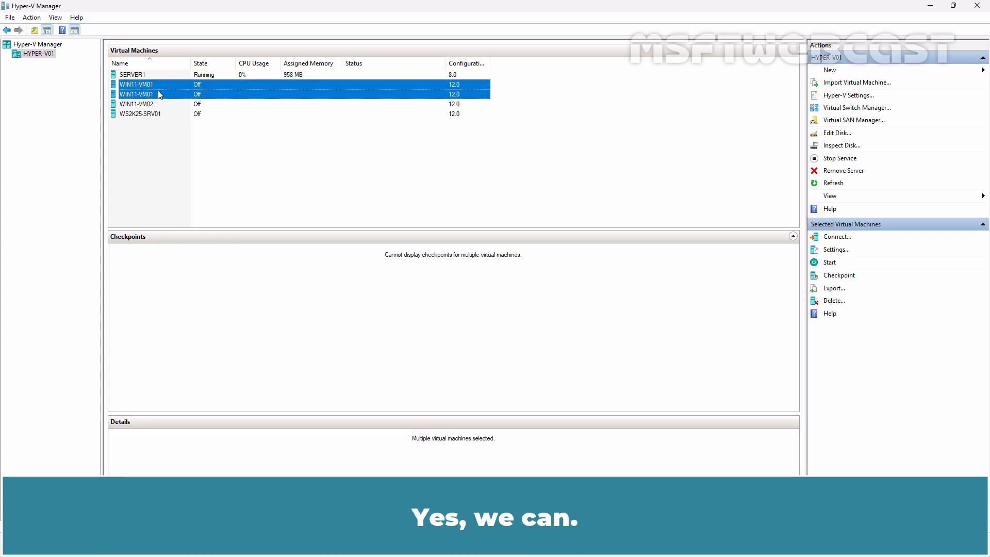
click(165, 127)
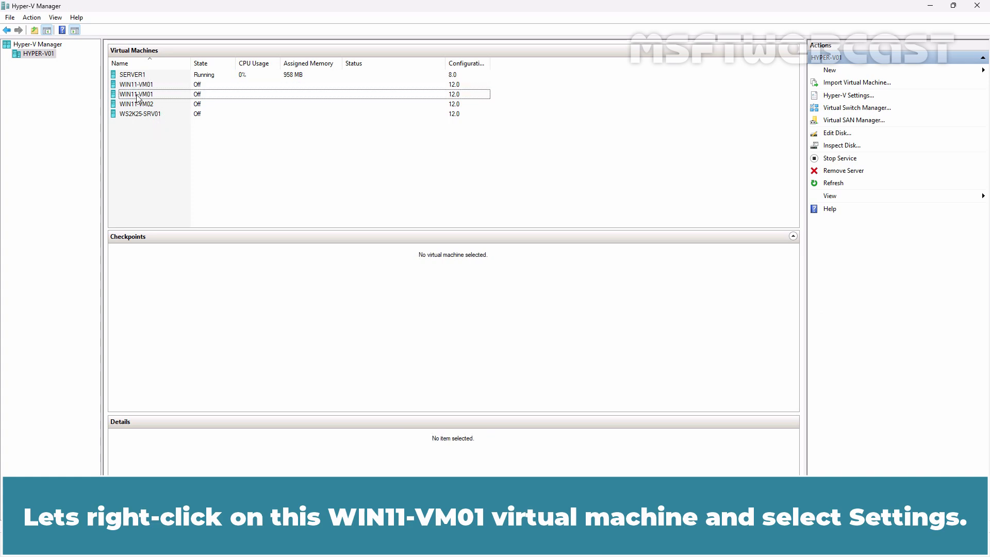
Examine the virtual hard disk path in the settings of the newly imported WIN11-VM01, and close them without changes
click(137, 96)
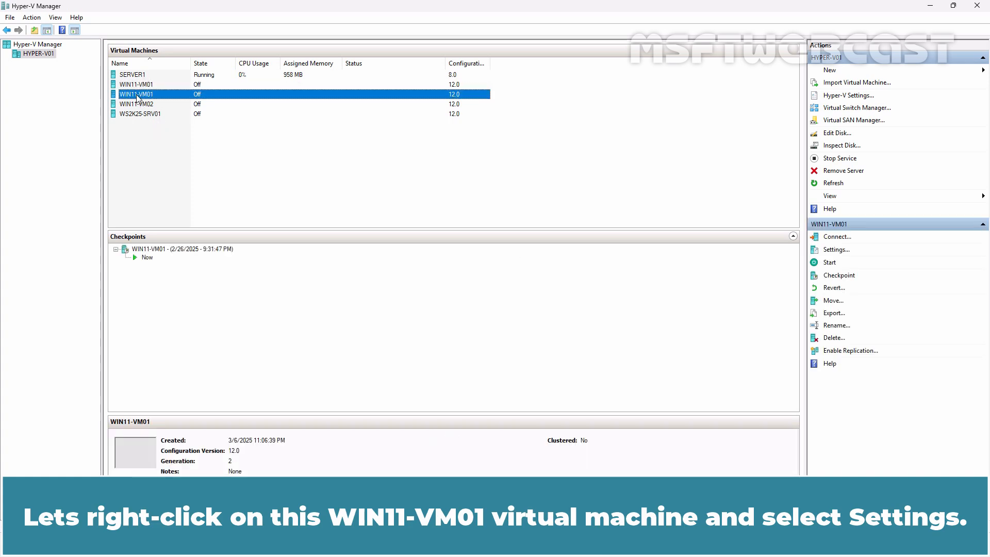
right_click(137, 96)
click(166, 118)
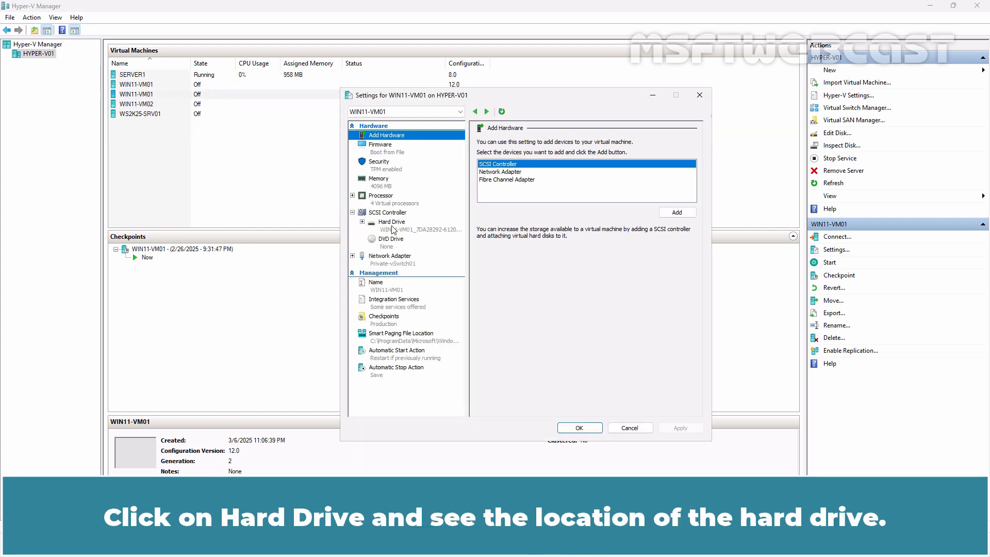
click(392, 226)
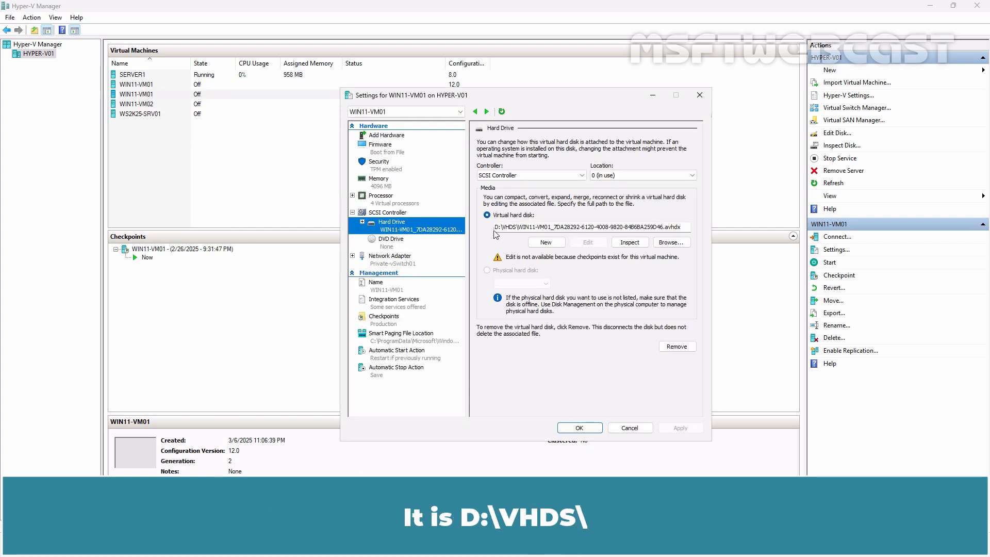
click(626, 428)
Examine the virtual hard disk path in the settings of the original WIN11-VM01, and close them without changes
click(148, 85)
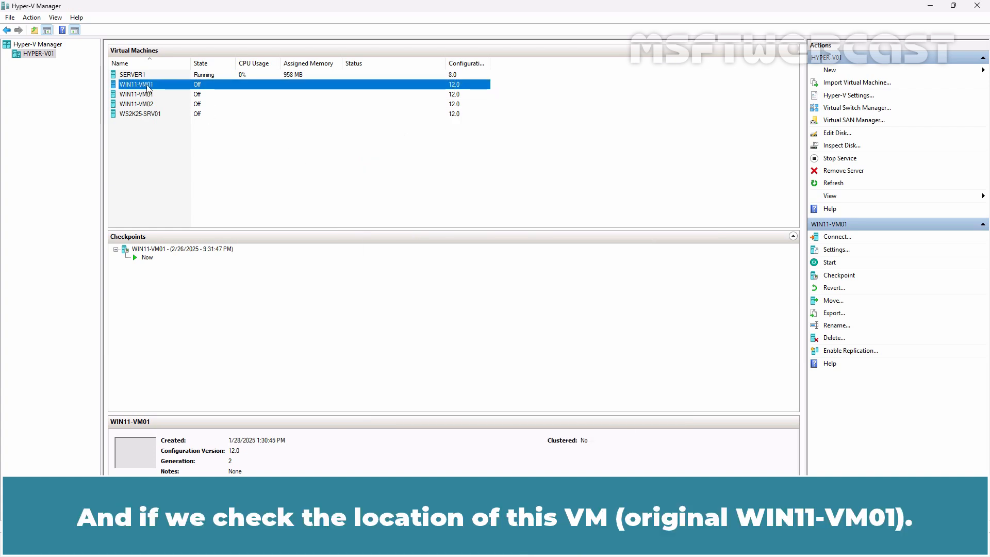
right_click(147, 86)
click(200, 111)
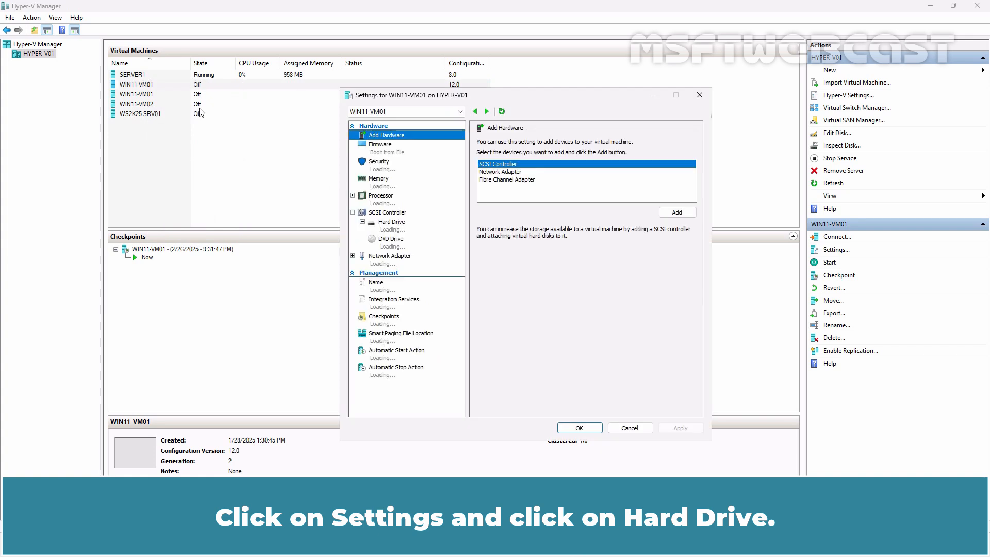
click(391, 228)
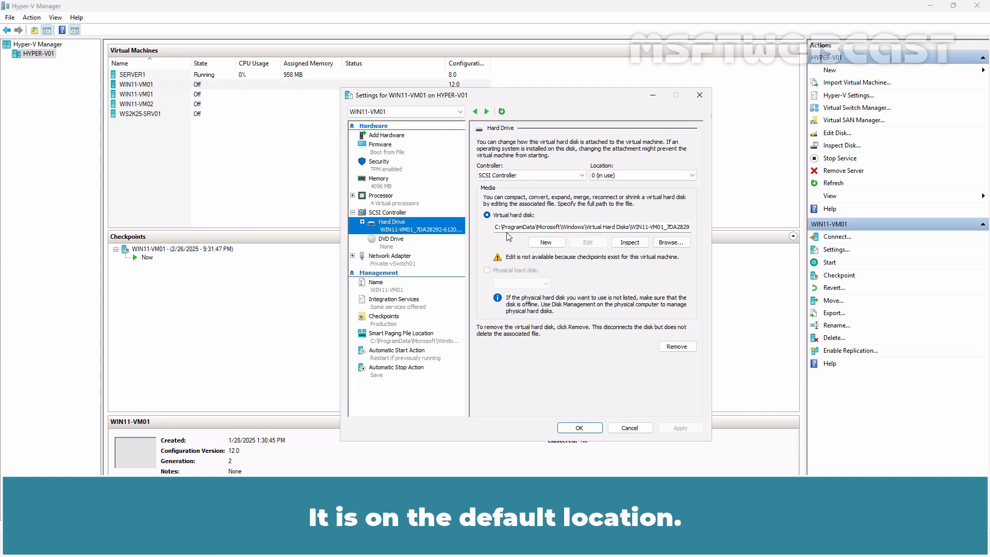
click(629, 427)
Rename the newly imported copy of WIN11-VM01 to WIN11-VM01 (Clone)
click(136, 94)
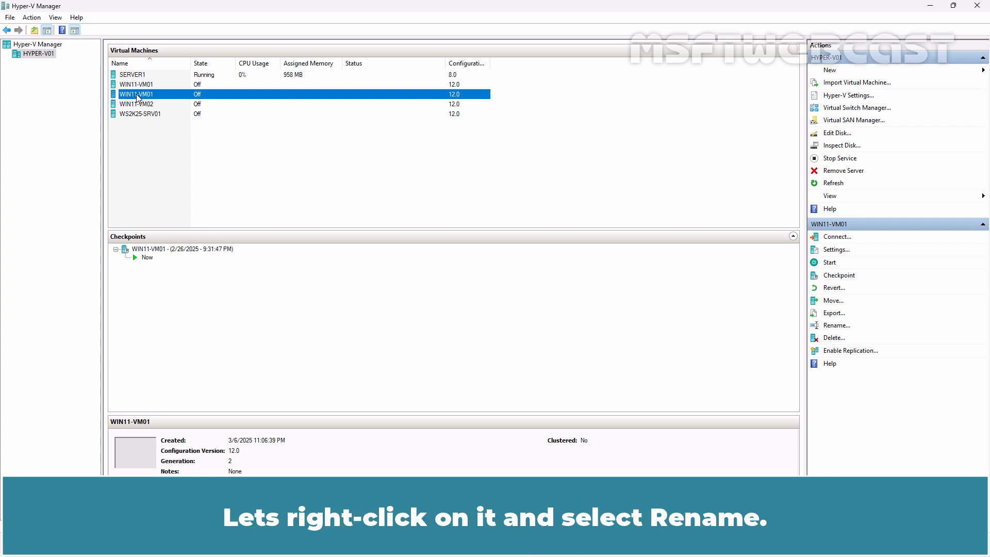
right_click(137, 95)
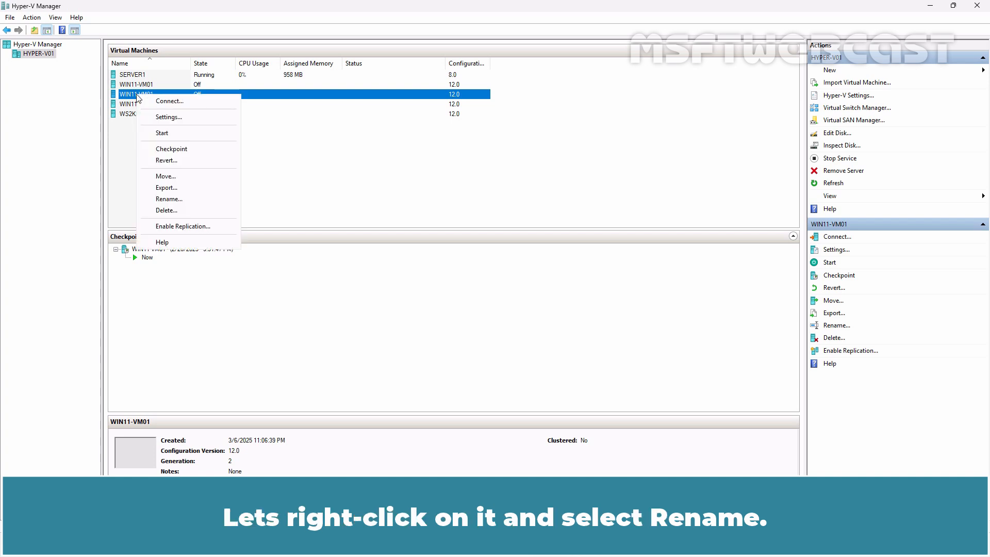
click(168, 199)
text((Clone)
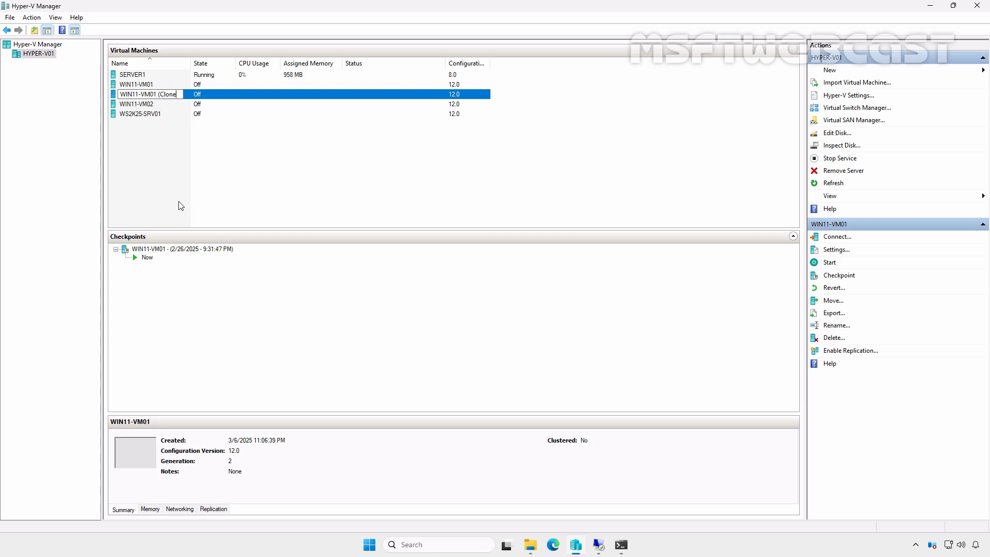
text())
key(Return)
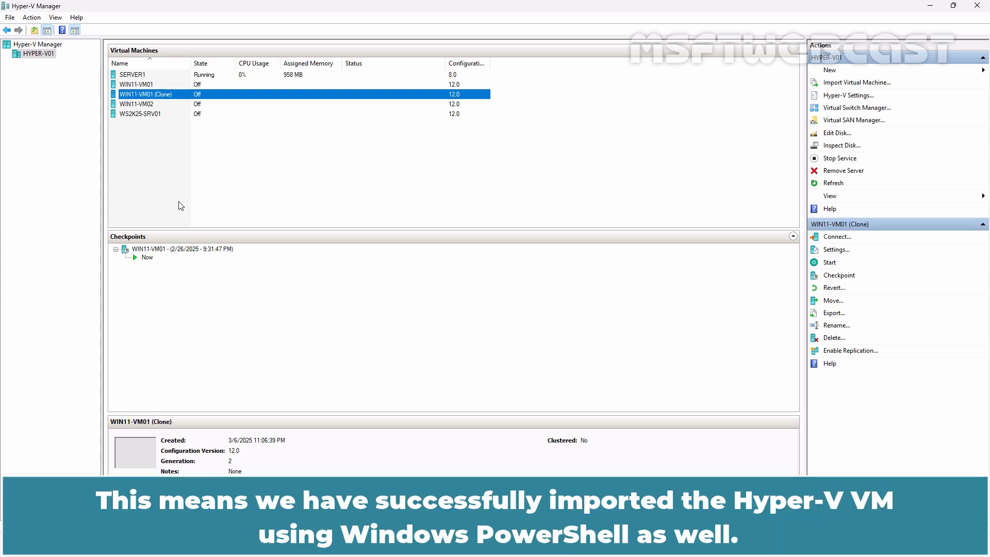